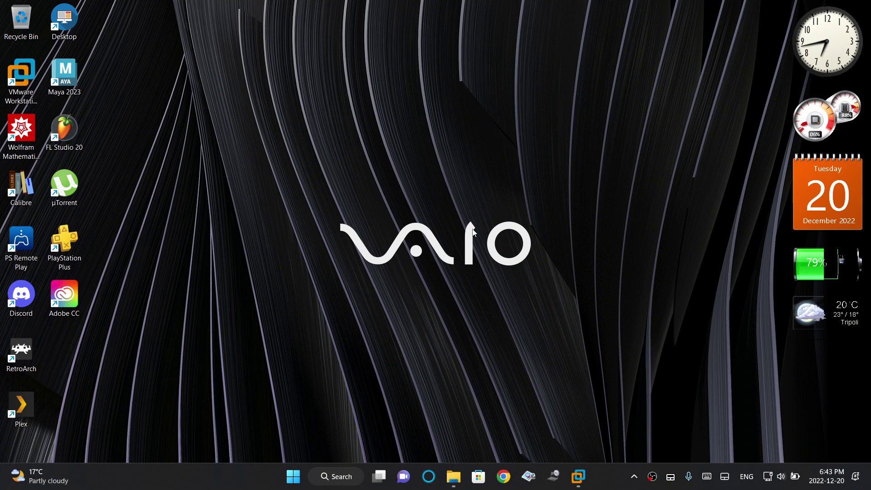
Search Google for 'xampp' in Chrome and open the Apache Friends downloads page.
{"action": "left_click", "coordinate": [503, 476]}
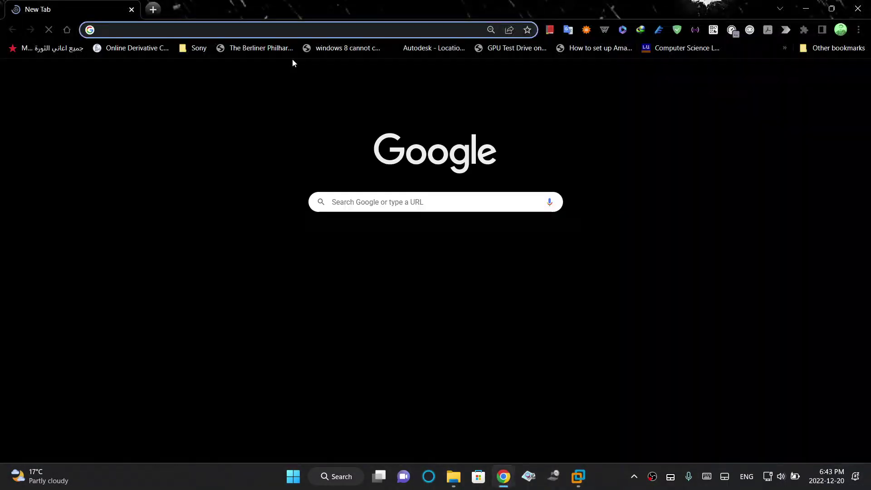
{"action": "type", "text": "xampp"}
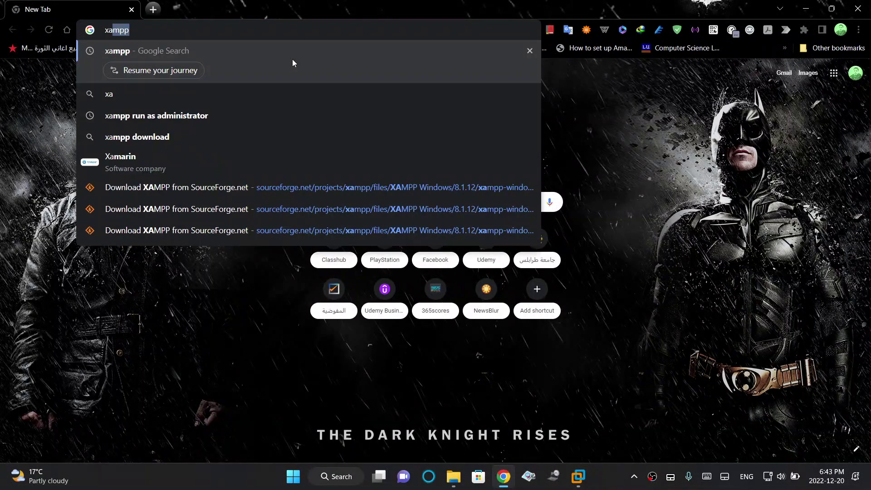
{"action": "key", "text": "Return"}
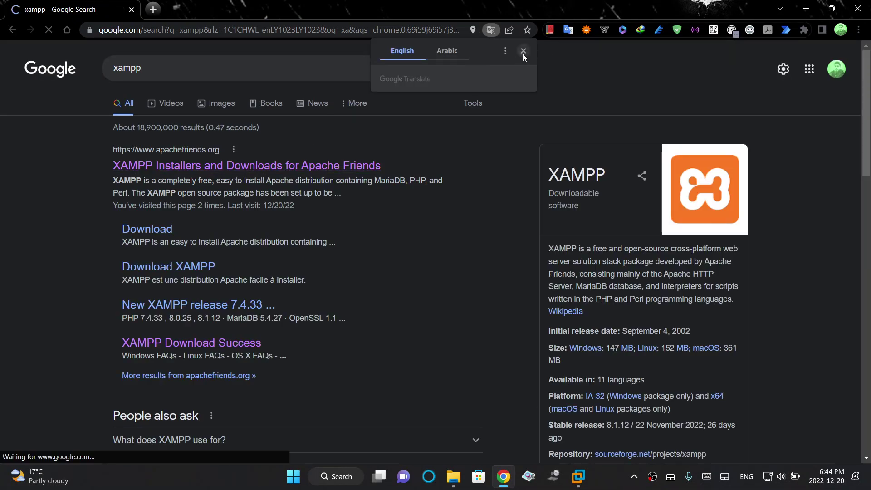
{"action": "left_click", "coordinate": [285, 171]}
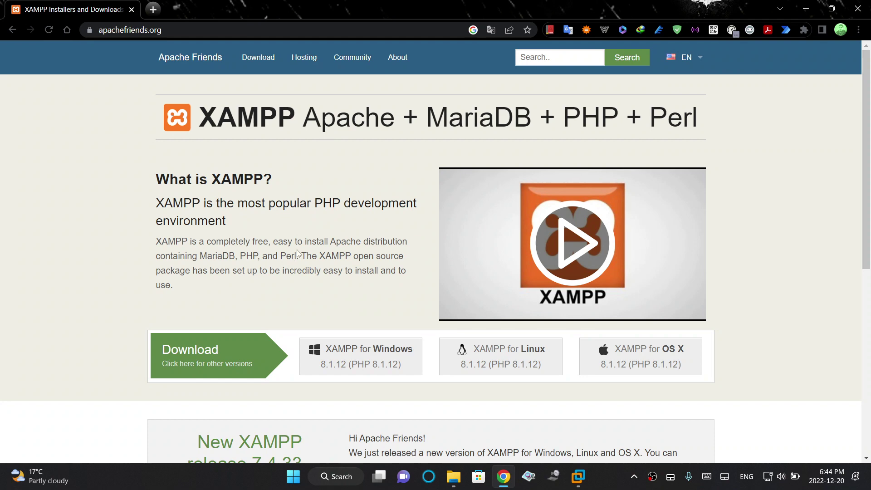
Download the XAMPP for Windows installer, dismissing the translate offer and duplicate download prompt.
{"action": "left_click", "coordinate": [384, 359]}
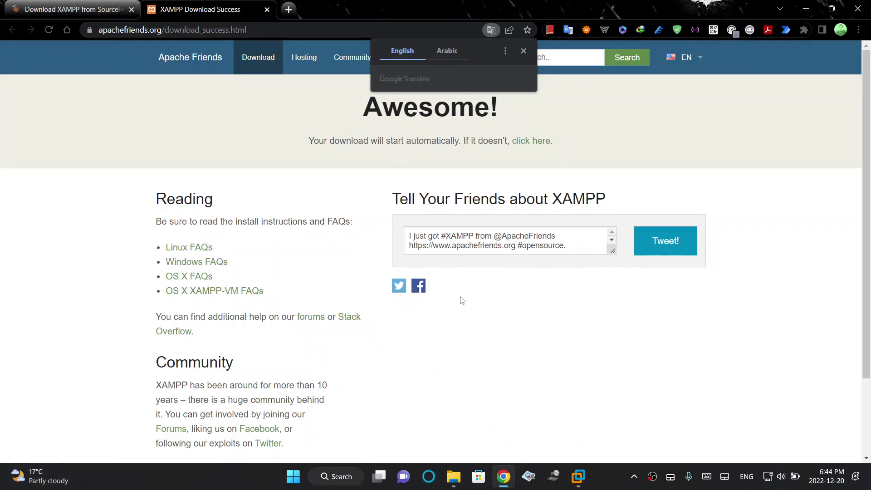
{"action": "left_click", "coordinate": [523, 50]}
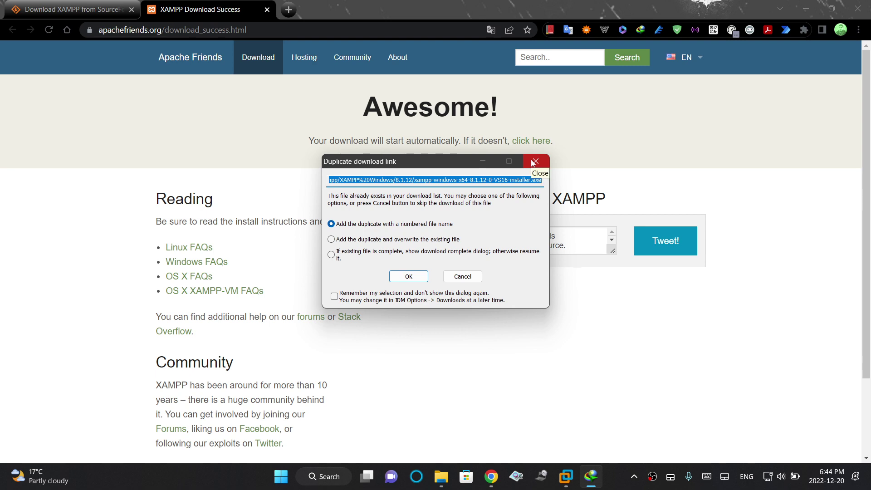
{"action": "left_click", "coordinate": [534, 163]}
Open the Downloads > Programs folder with the xampp installer, then switch to the Windows 10 VM.
{"action": "left_click", "coordinate": [495, 484]}
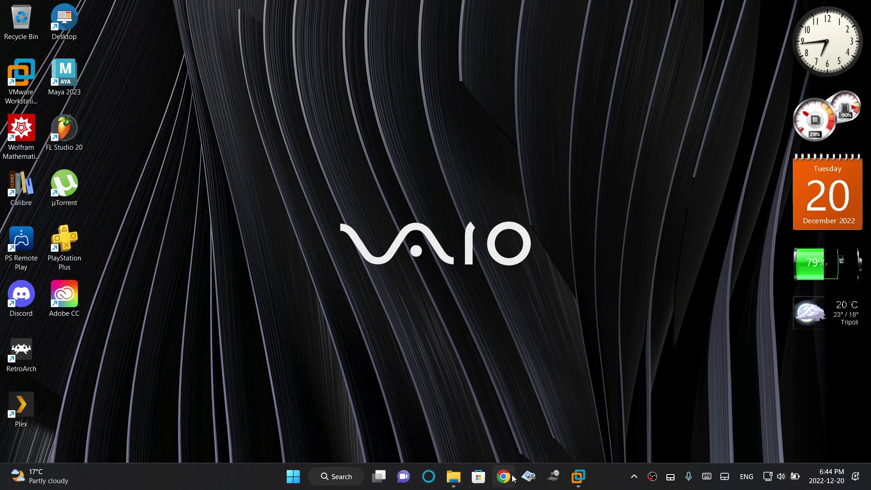
{"action": "left_click", "coordinate": [504, 476]}
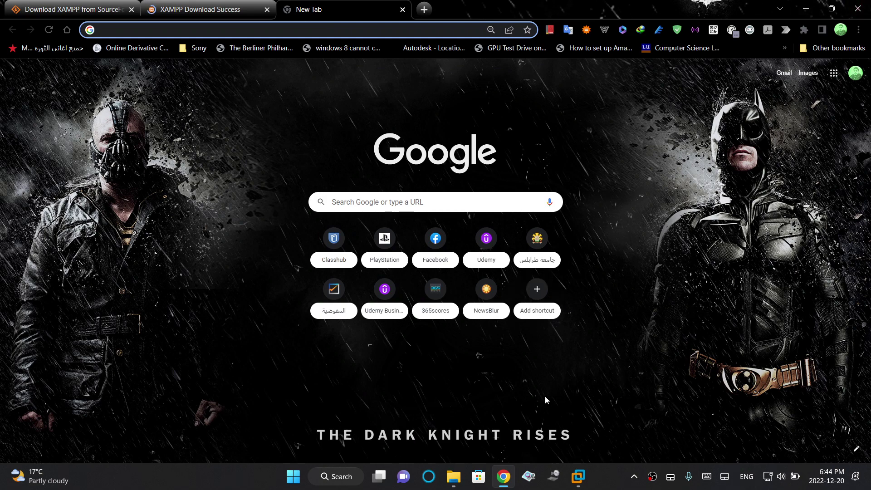
{"action": "key", "text": "super+d"}
{"action": "left_click", "coordinate": [461, 479]}
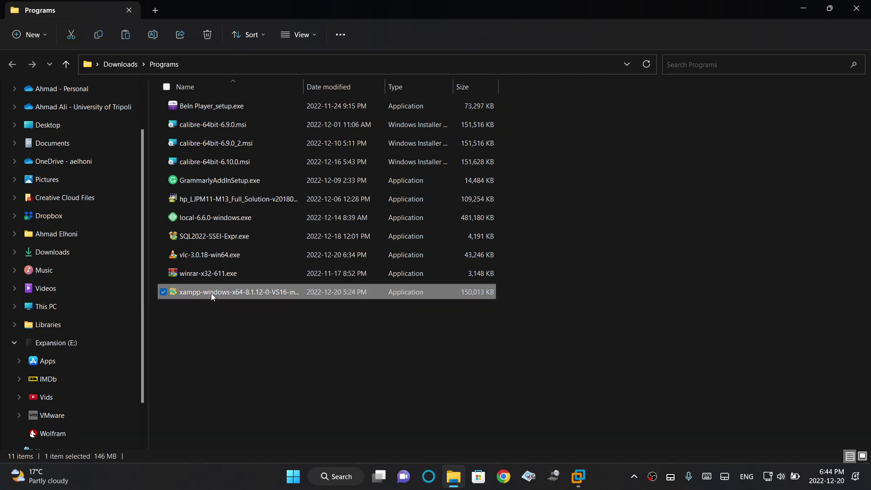
{"action": "left_click", "coordinate": [578, 477]}
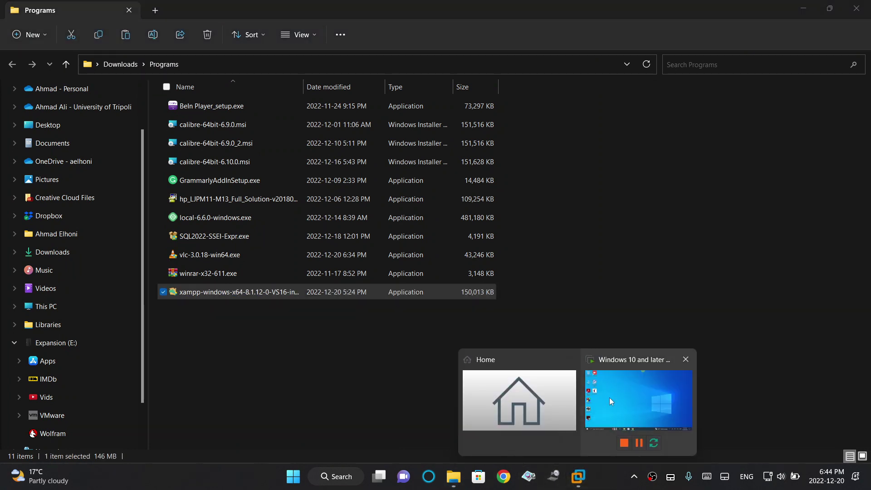
{"action": "left_click", "coordinate": [609, 397]}
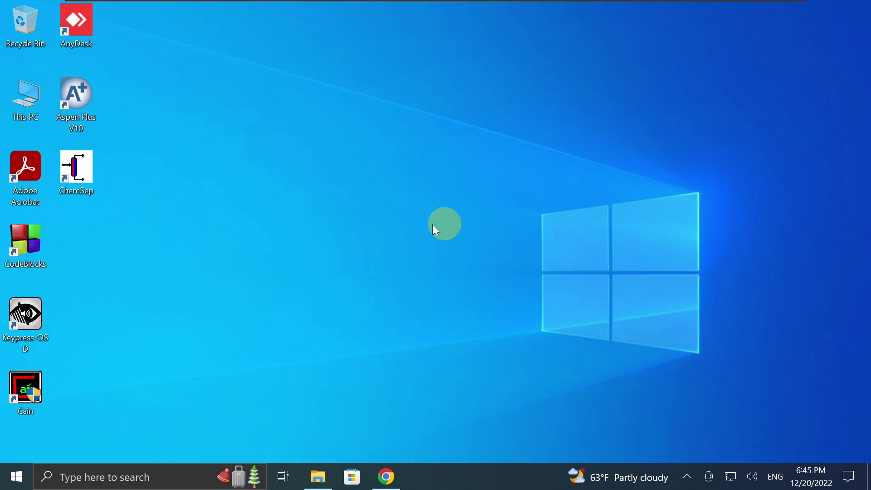
Launch tcpview64 from the TCPView folder with administrator rights.
{"action": "left_click", "coordinate": [330, 479]}
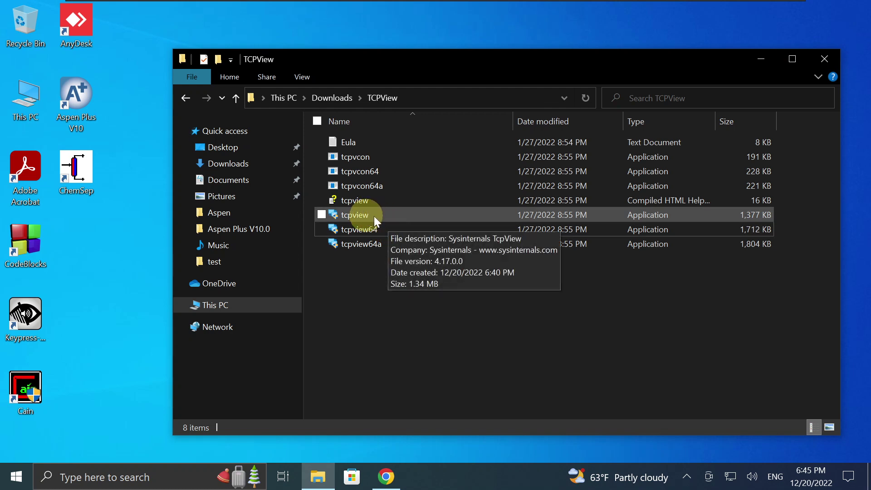
{"action": "left_click", "coordinate": [380, 216]}
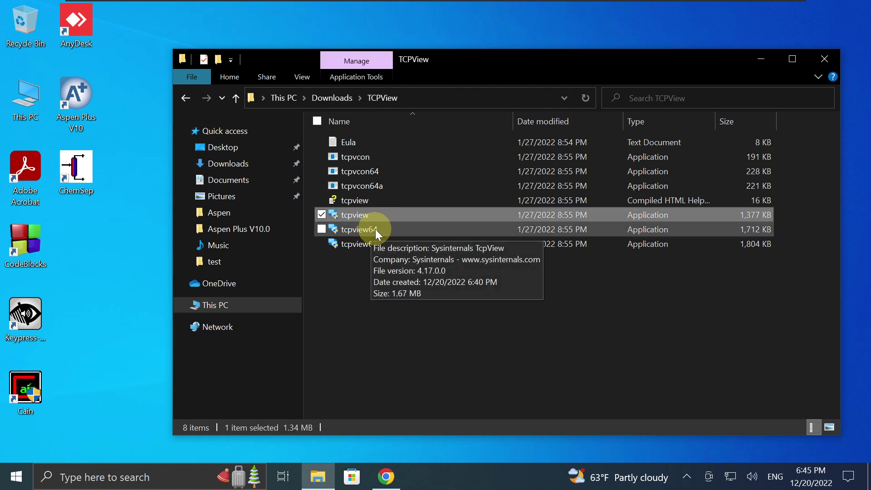
{"action": "left_click", "coordinate": [374, 229]}
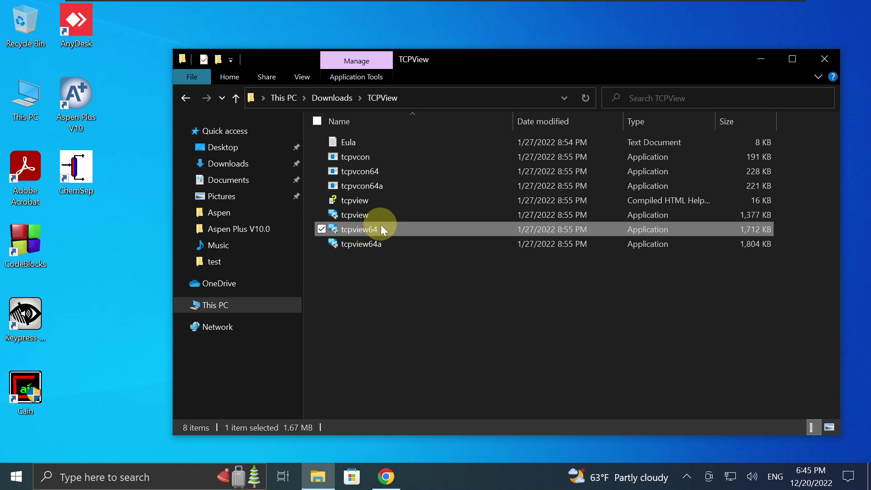
{"action": "double_click", "coordinate": [402, 226]}
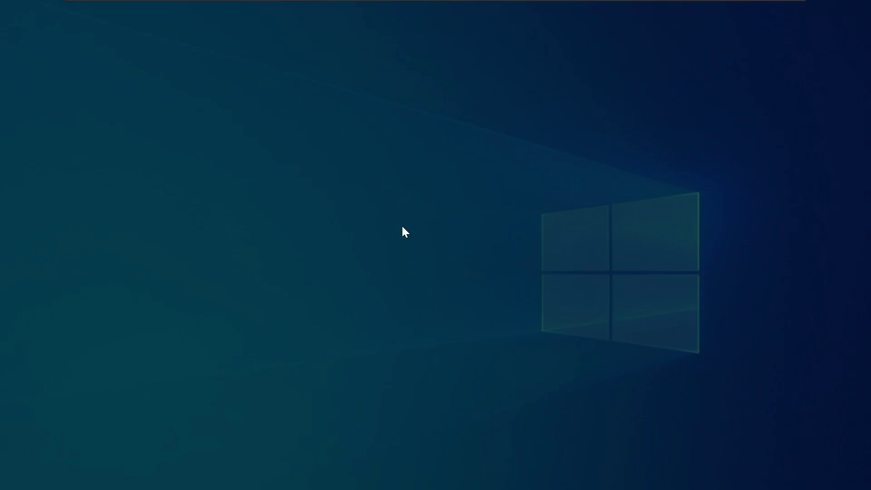
{"action": "left_click", "coordinate": [385, 330]}
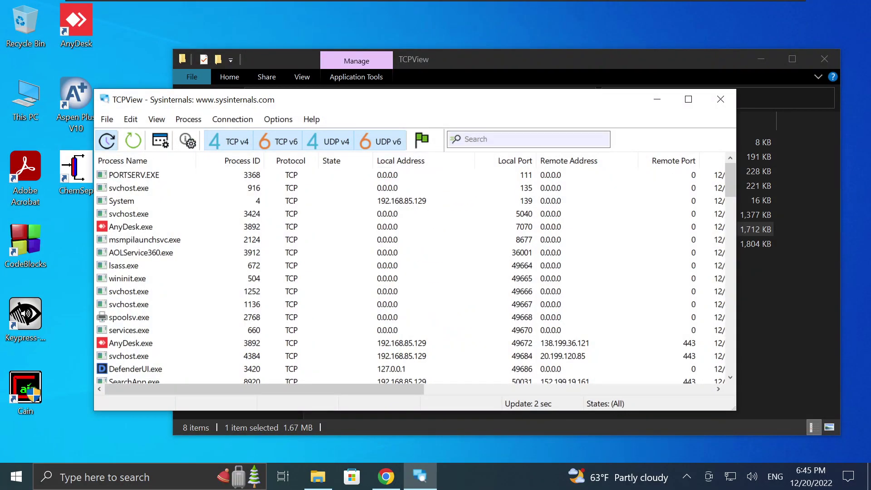
Filter TCPView connections by ports 80, 443 and 3306, then close it.
{"action": "left_click", "coordinate": [476, 140]}
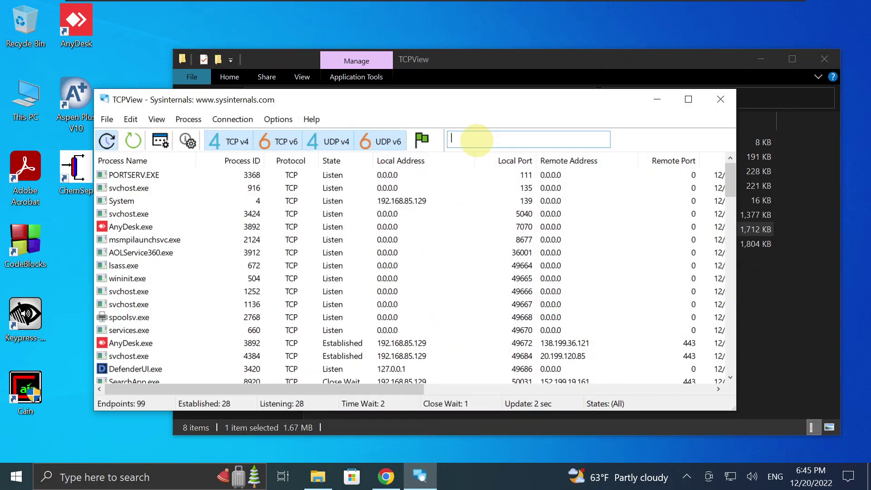
{"action": "type", "text": "80"}
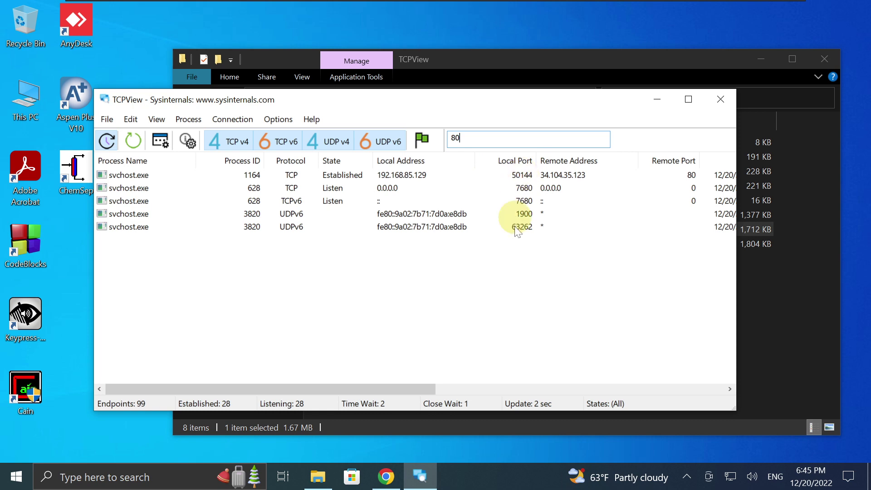
{"action": "double_click", "coordinate": [454, 138]}
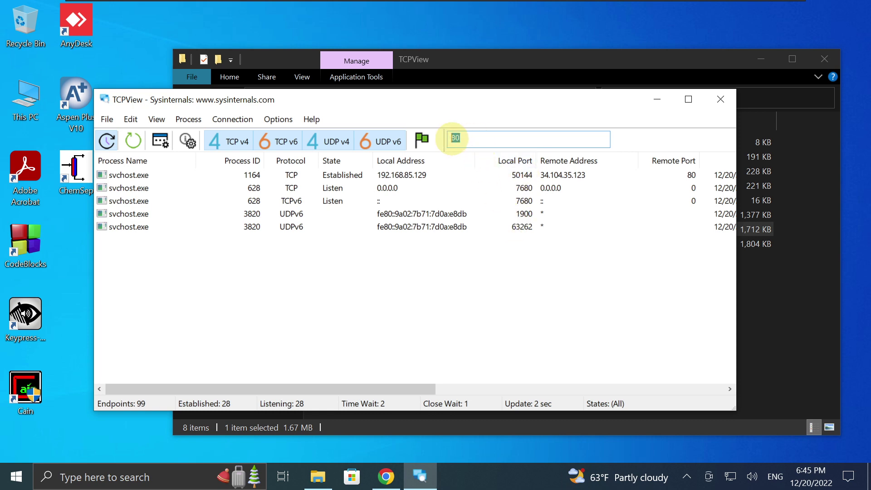
{"action": "type", "text": "443"}
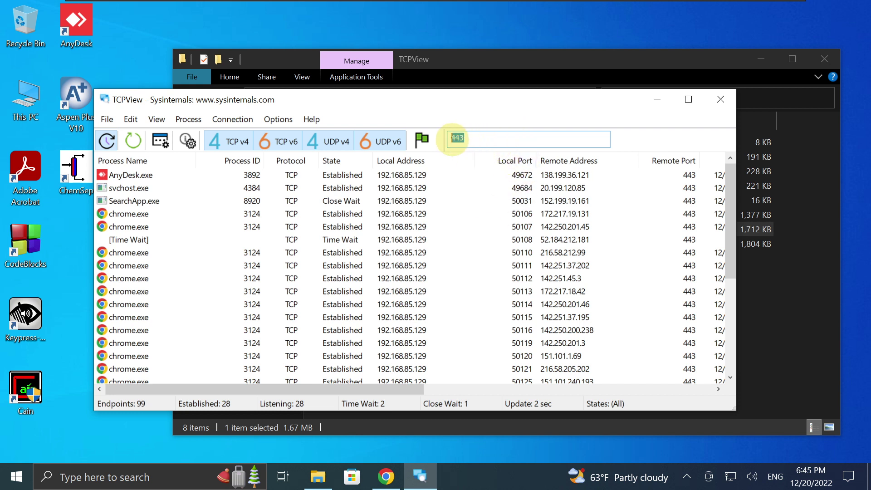
{"action": "double_click", "coordinate": [452, 138]}
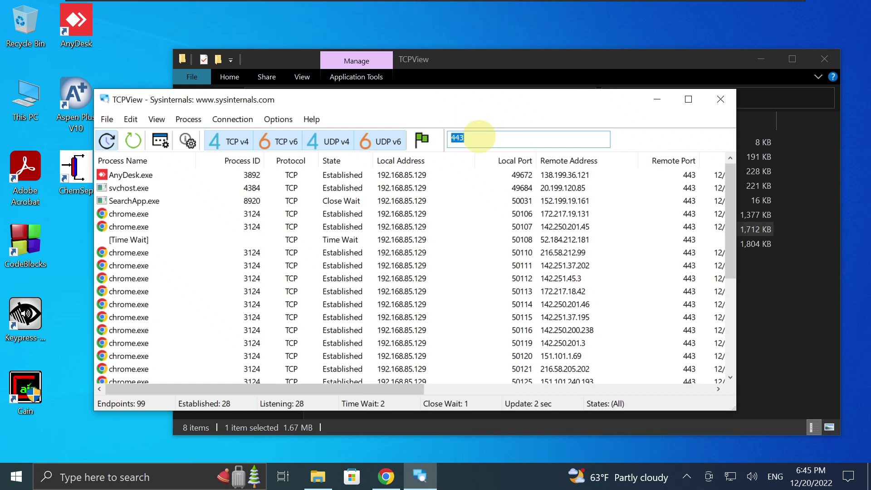
{"action": "type", "text": "3306"}
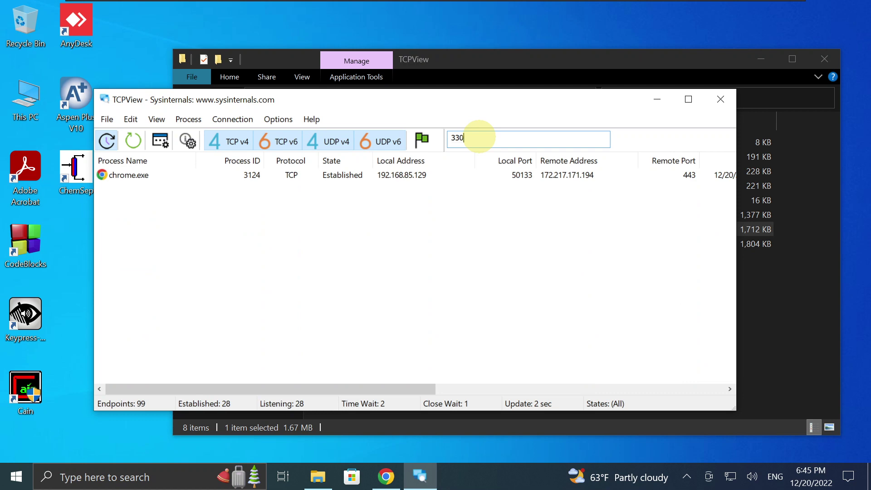
{"action": "left_click", "coordinate": [726, 101]}
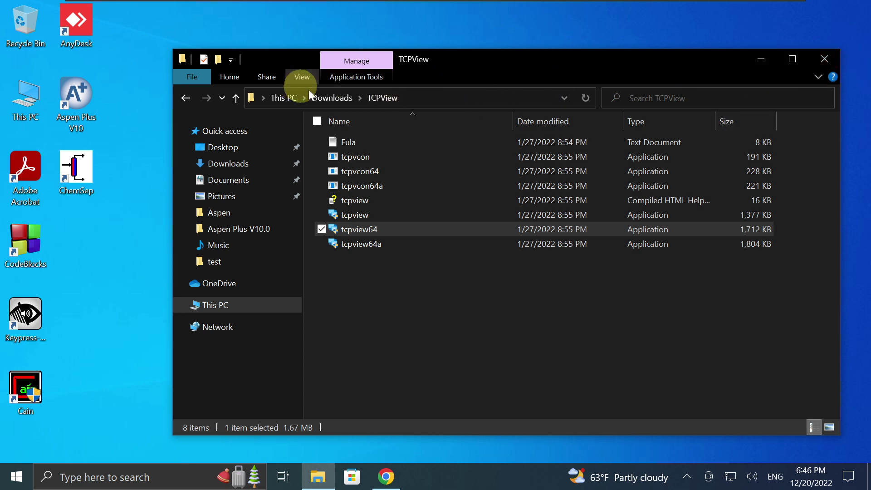
Paste the xampp installer into the Downloads folder and run it.
{"action": "left_click", "coordinate": [320, 98]}
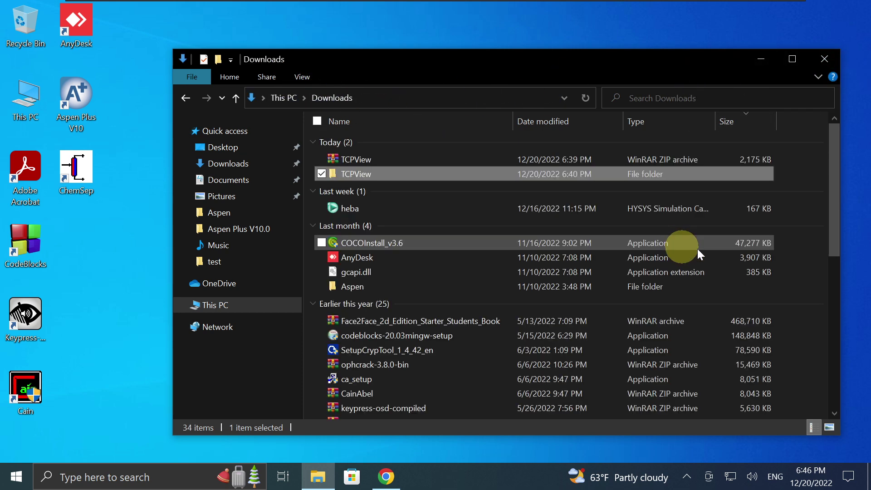
{"action": "left_click", "coordinate": [824, 170]}
{"action": "right_click", "coordinate": [824, 170]}
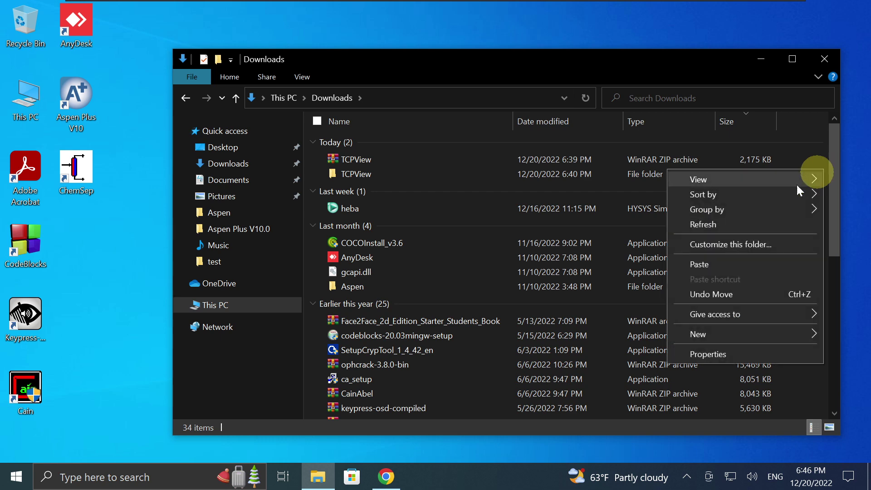
{"action": "left_click", "coordinate": [719, 264]}
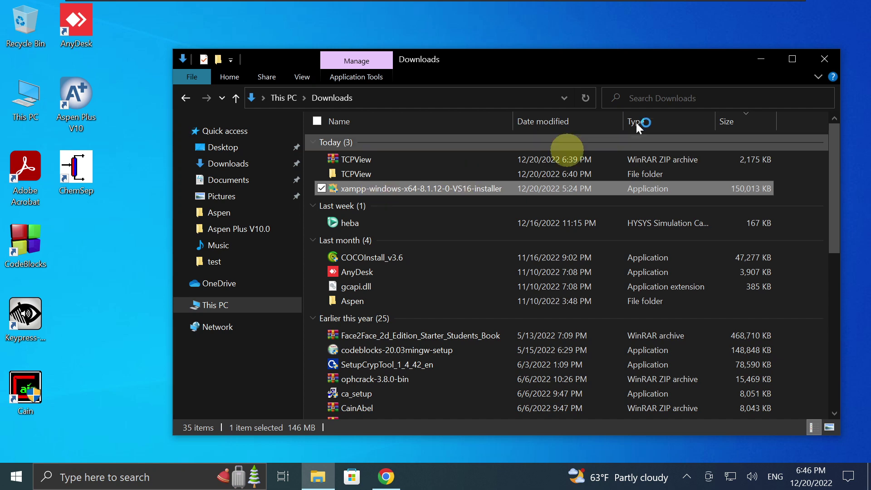
{"action": "left_click", "coordinate": [759, 61]}
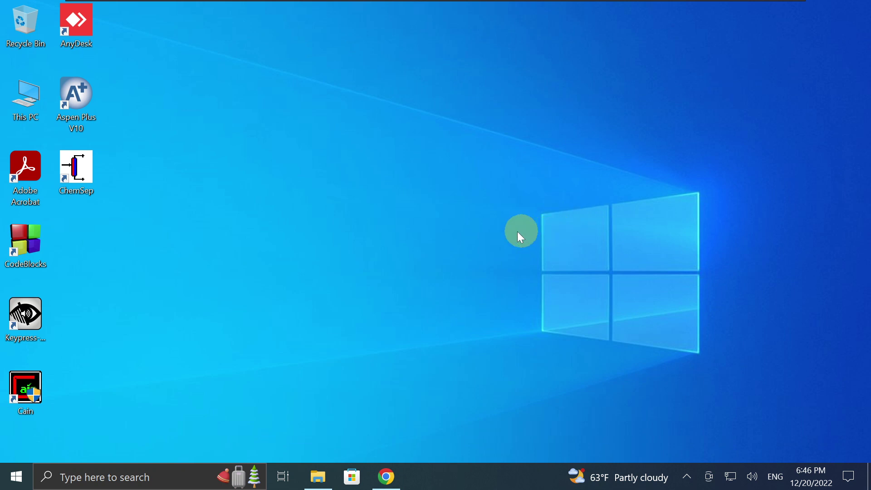
{"action": "left_click", "coordinate": [326, 479]}
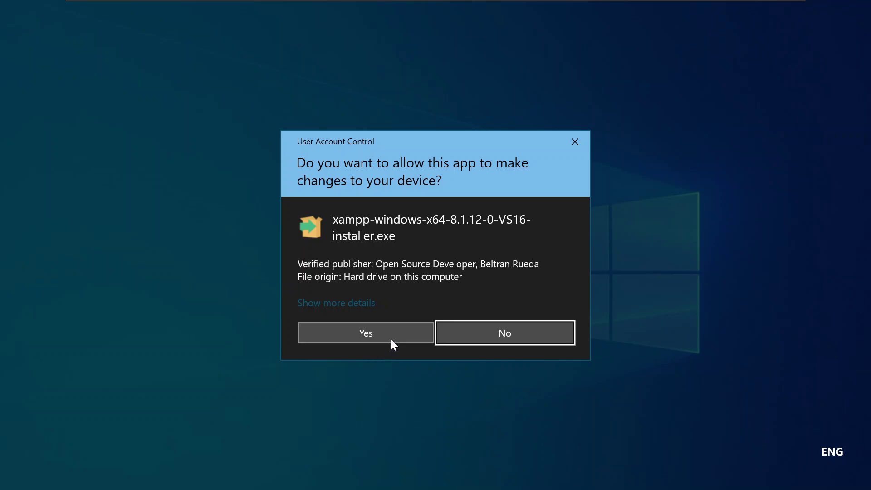
Allow the xampp installer, review UAC settings unchanged, and acknowledge XAMPP's UAC warning.
{"action": "left_click", "coordinate": [390, 339]}
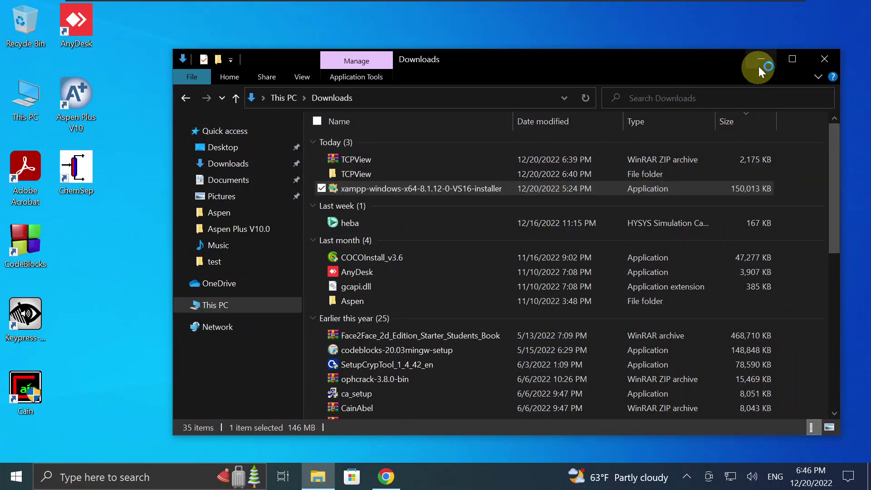
{"action": "left_click", "coordinate": [760, 62]}
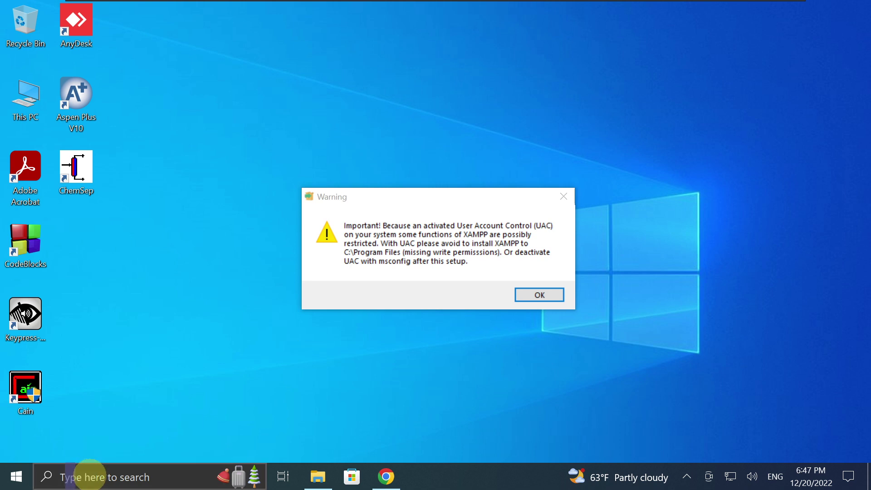
{"action": "left_click", "coordinate": [93, 479]}
{"action": "type", "text": "uac"}
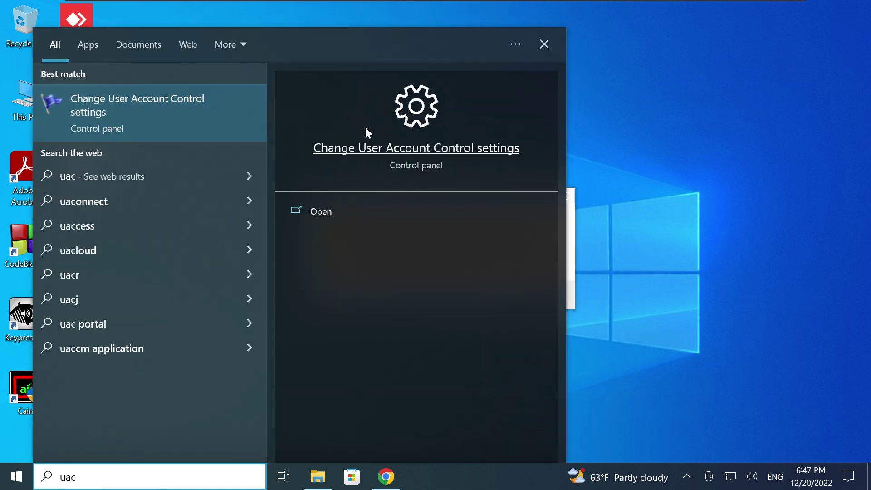
{"action": "left_click", "coordinate": [412, 118]}
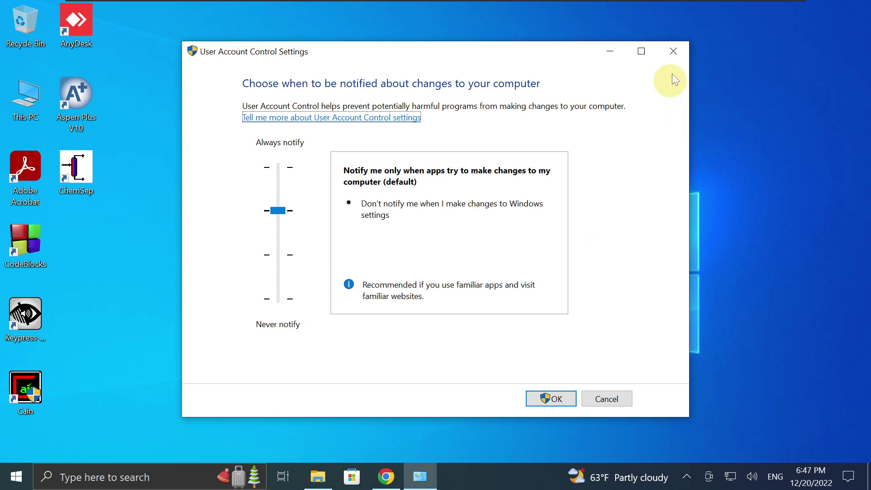
{"action": "left_click", "coordinate": [673, 52]}
{"action": "left_click", "coordinate": [539, 294]}
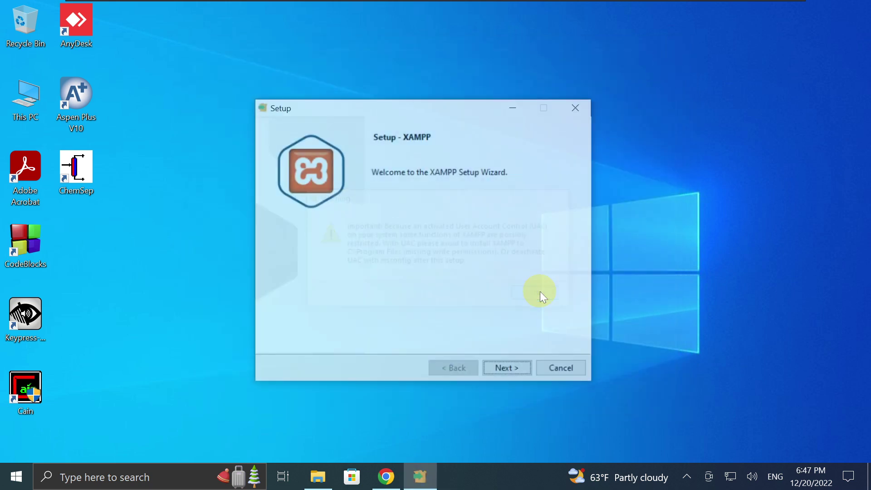
Keep default components, the C:\xampp folder and English language, and start installing XAMPP.
{"action": "left_click", "coordinate": [504, 369]}
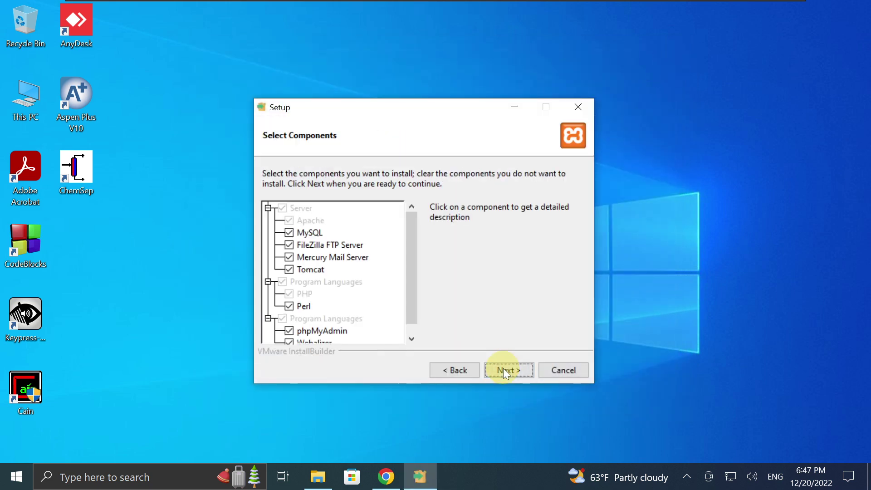
{"action": "scroll", "coordinate": [416, 252], "scroll_direction": "down", "scroll_amount": 1}
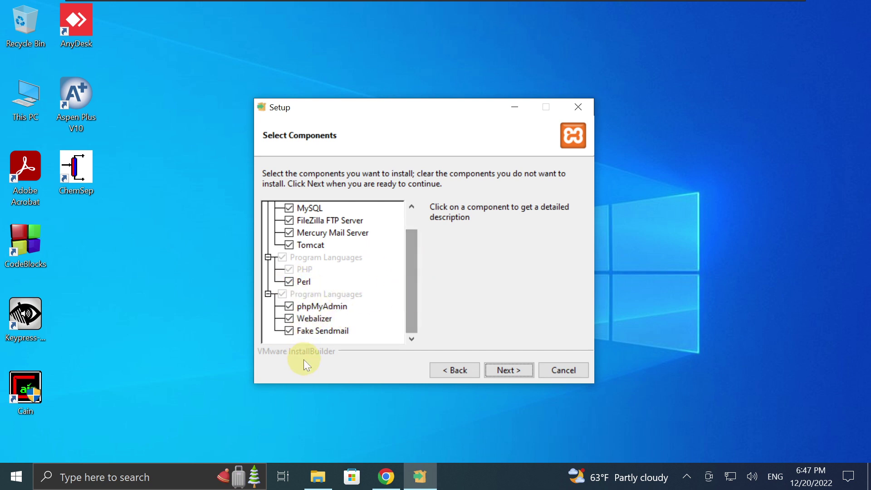
{"action": "left_click_drag", "start_coordinate": [412, 260], "coordinate": [410, 225]}
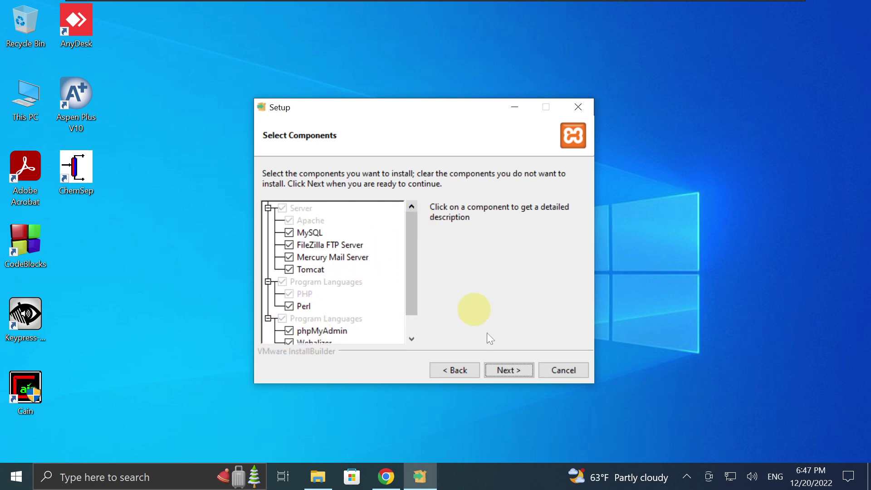
{"action": "left_click", "coordinate": [507, 368]}
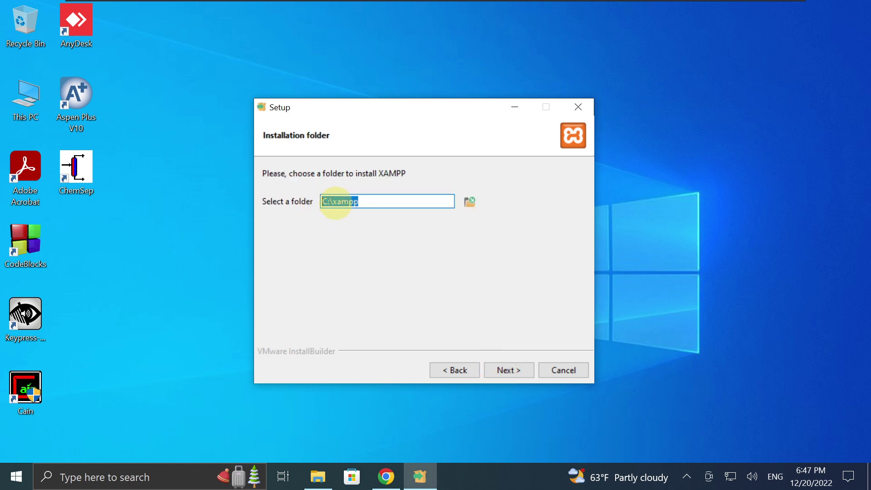
{"action": "left_click", "coordinate": [502, 370]}
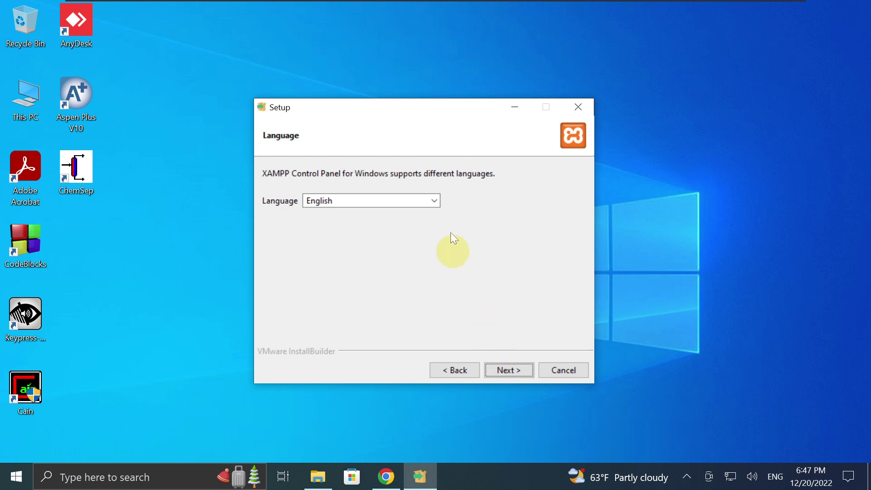
{"action": "left_click", "coordinate": [434, 201]}
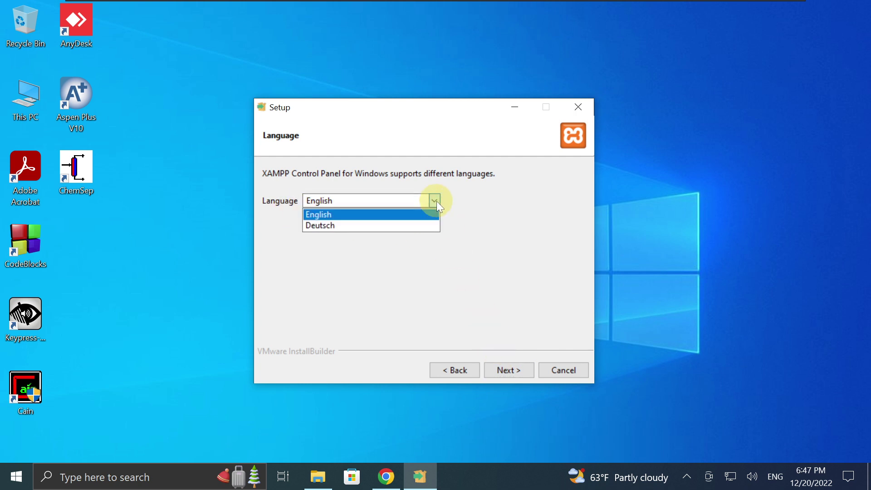
{"action": "left_click", "coordinate": [408, 211]}
{"action": "left_click", "coordinate": [500, 371]}
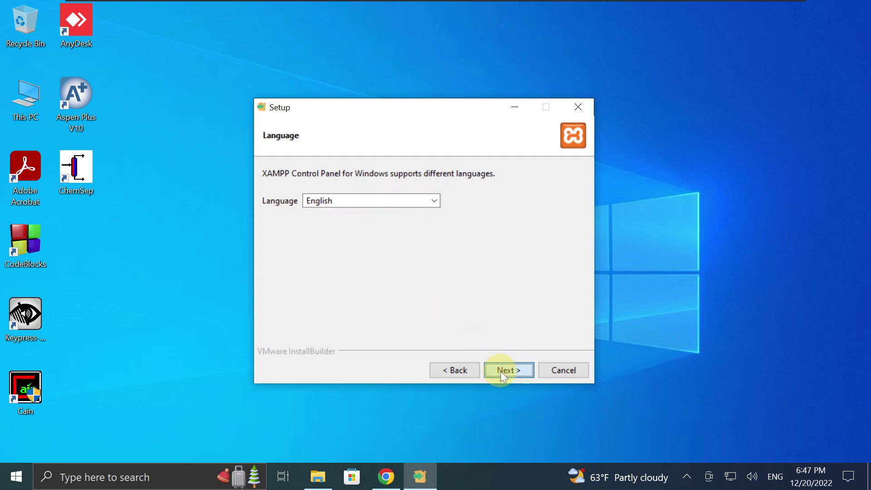
{"action": "left_click", "coordinate": [499, 371]}
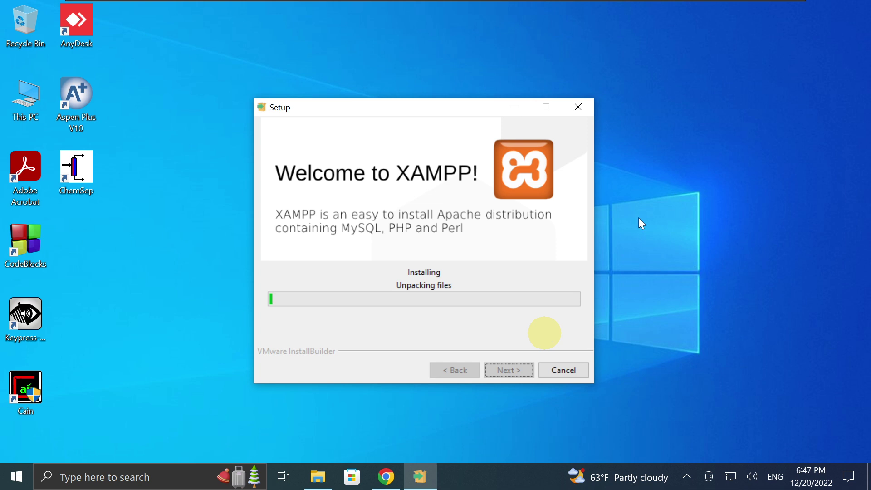
Return to the Windows 10 VM where the Apache HTTP Server firewall alert waits.
{"action": "mouse_move", "coordinate": [728, 2]}
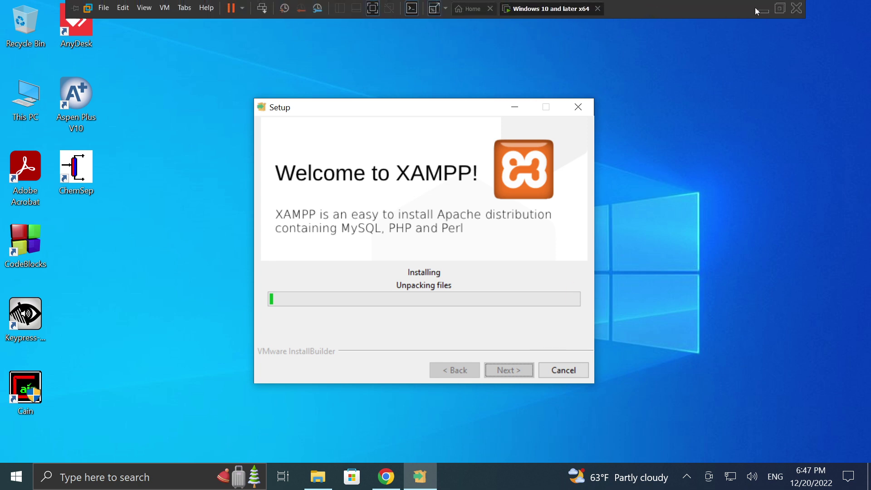
{"action": "left_click", "coordinate": [762, 8]}
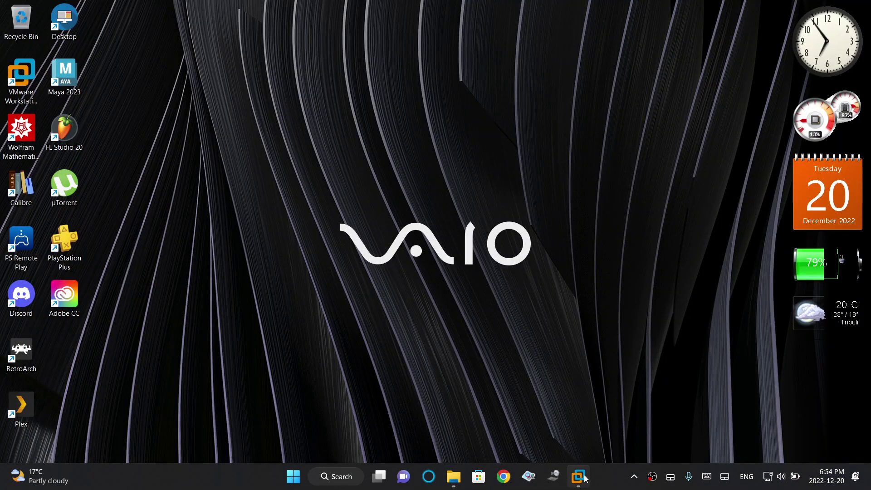
{"action": "mouse_move", "coordinate": [583, 476]}
{"action": "left_click", "coordinate": [598, 394]}
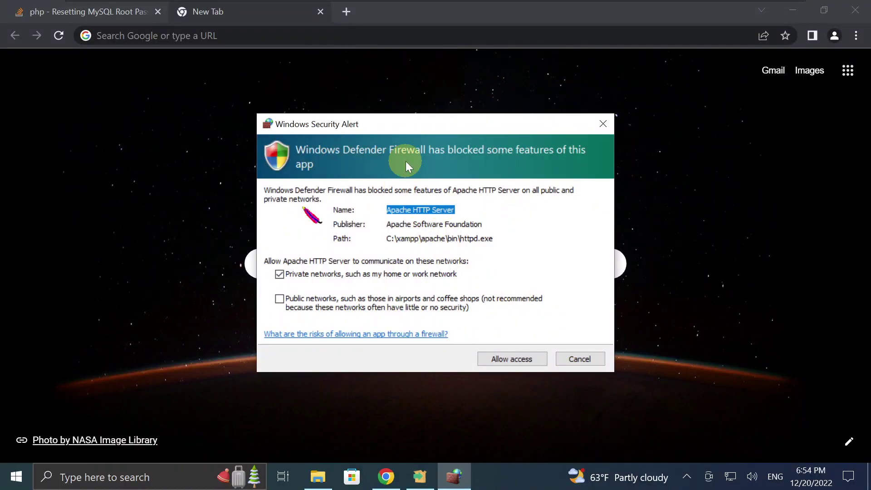
Allow Apache HTTP Server through the firewall on public as well as private networks.
{"action": "left_click", "coordinate": [280, 301]}
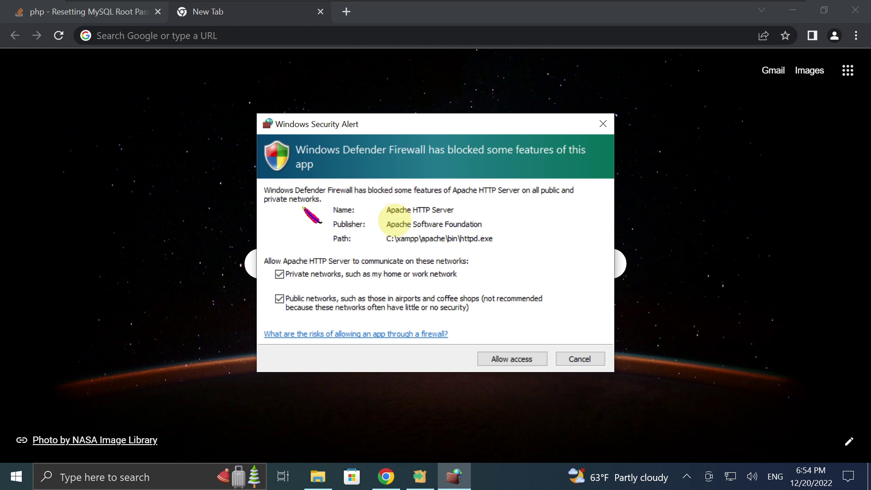
{"action": "left_click", "coordinate": [528, 359]}
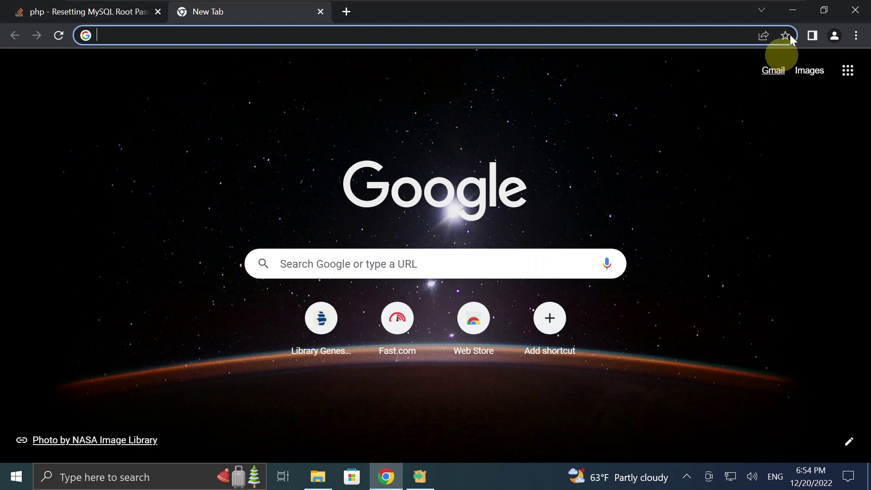
Wait for XAMPP installation to complete and finish setup with the Control Panel launching.
{"action": "left_click", "coordinate": [793, 10]}
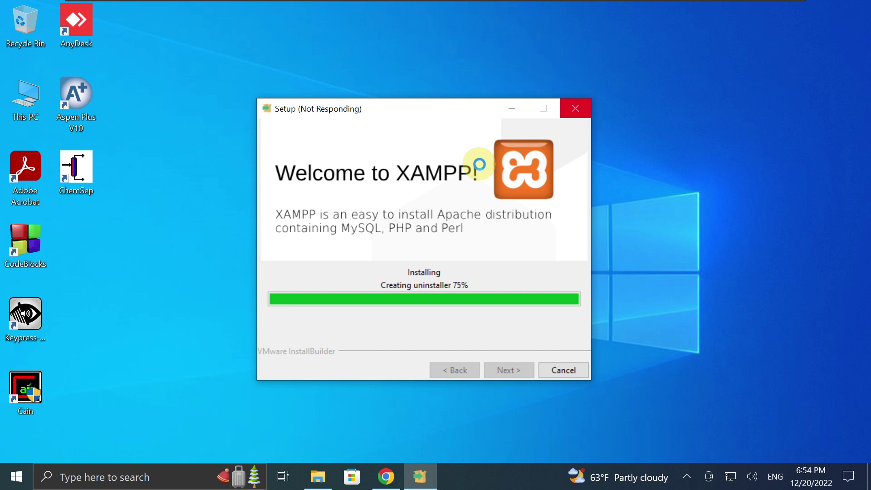
{"action": "mouse_move", "coordinate": [722, 3]}
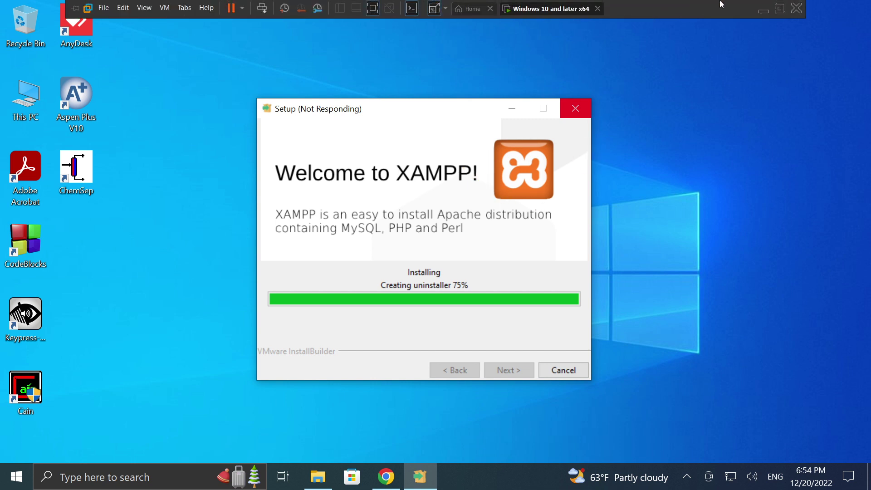
{"action": "left_click", "coordinate": [763, 9]}
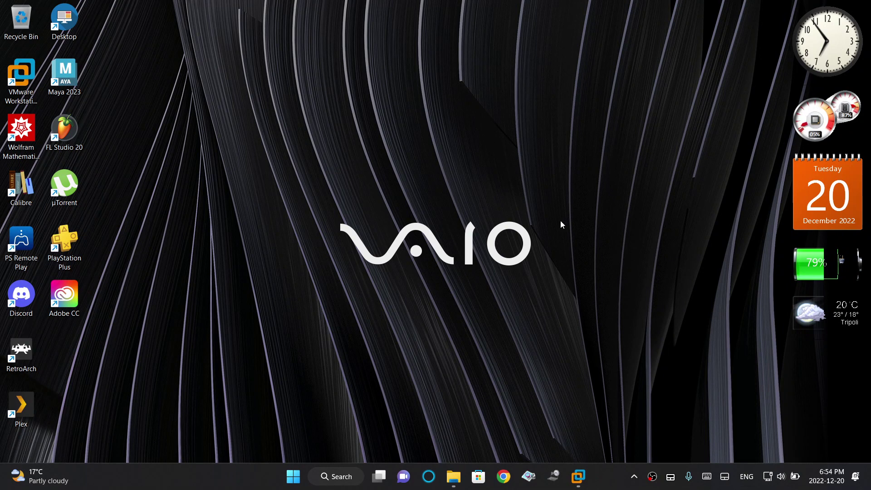
{"action": "mouse_move", "coordinate": [578, 476]}
{"action": "left_click", "coordinate": [614, 393]}
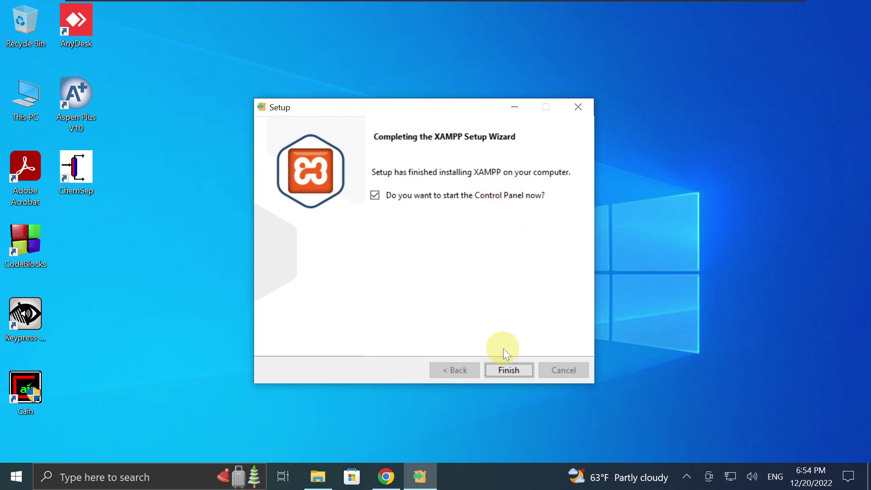
{"action": "left_click", "coordinate": [504, 372]}
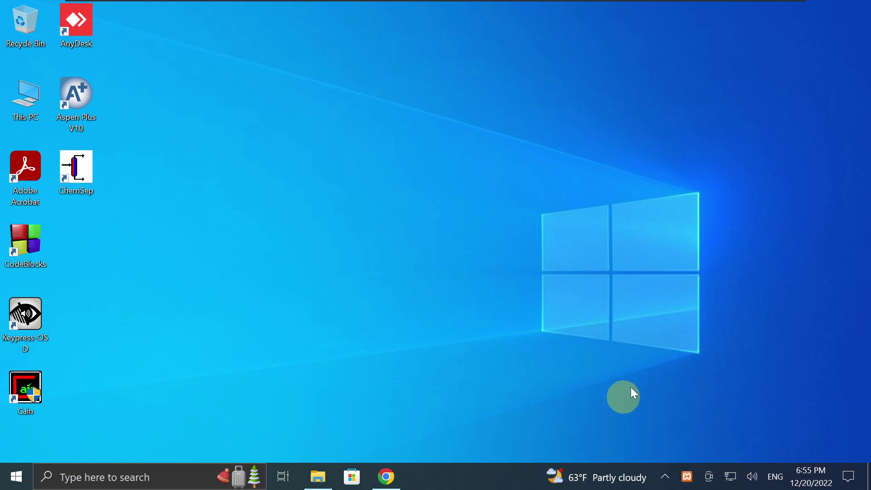
Show the XAMPP Control Panel v3.3.0 window from the tray and move it to screen centre.
{"action": "right_click", "coordinate": [688, 480]}
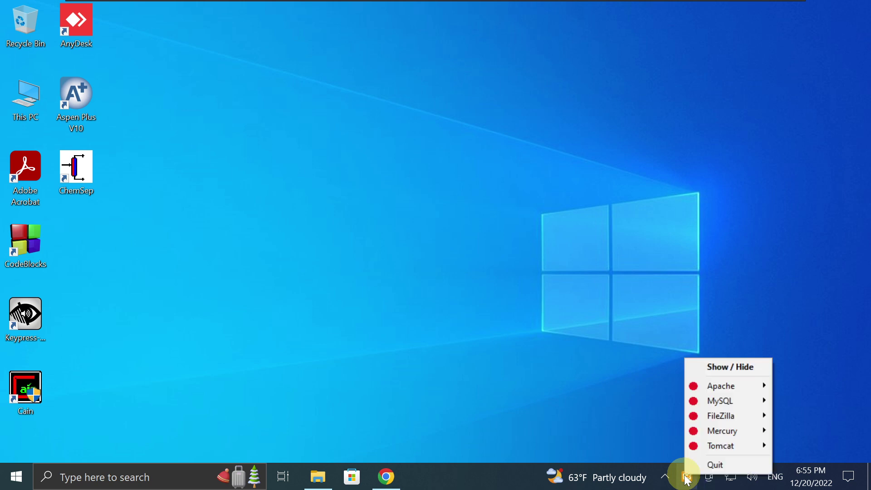
{"action": "left_click", "coordinate": [730, 368]}
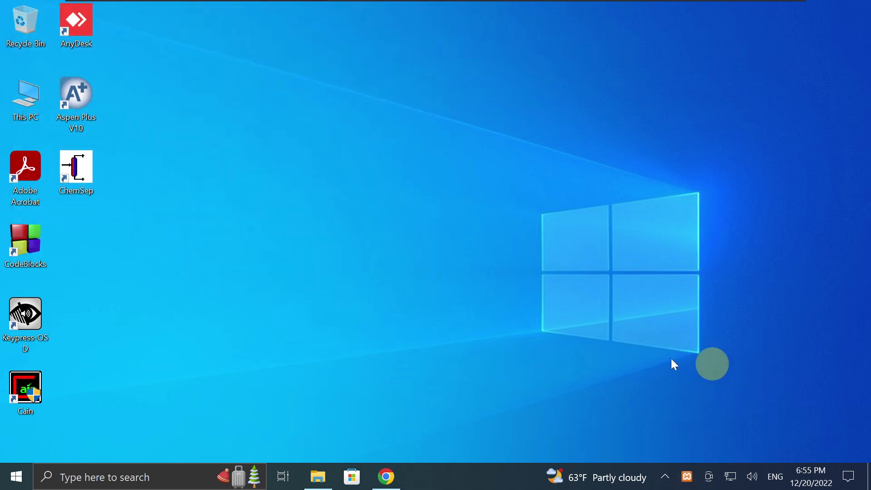
{"action": "left_click", "coordinate": [685, 476]}
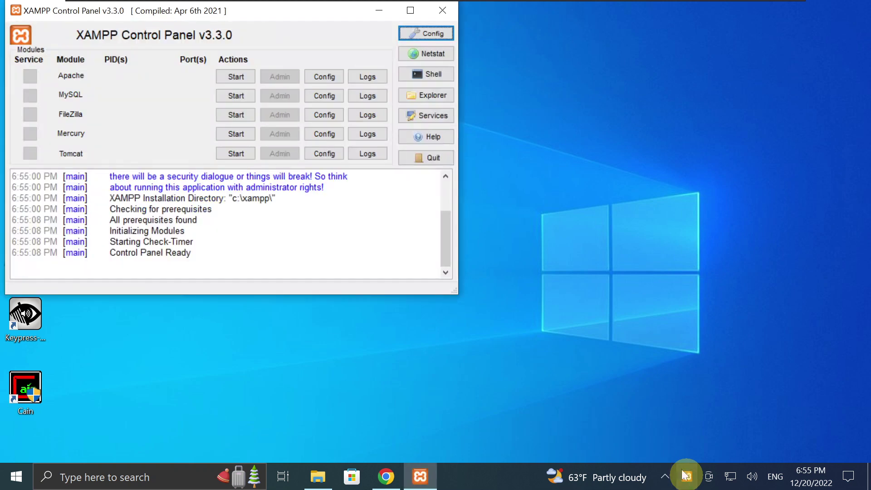
{"action": "left_click_drag", "start_coordinate": [320, 12], "coordinate": [578, 81]}
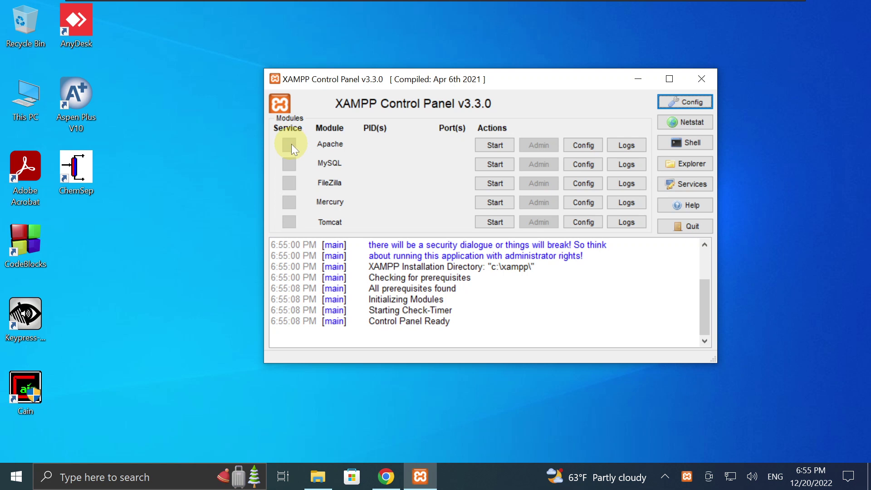
Start Apache and MySQL, allowing mysqld through the firewall on private and public networks.
{"action": "left_click", "coordinate": [483, 144]}
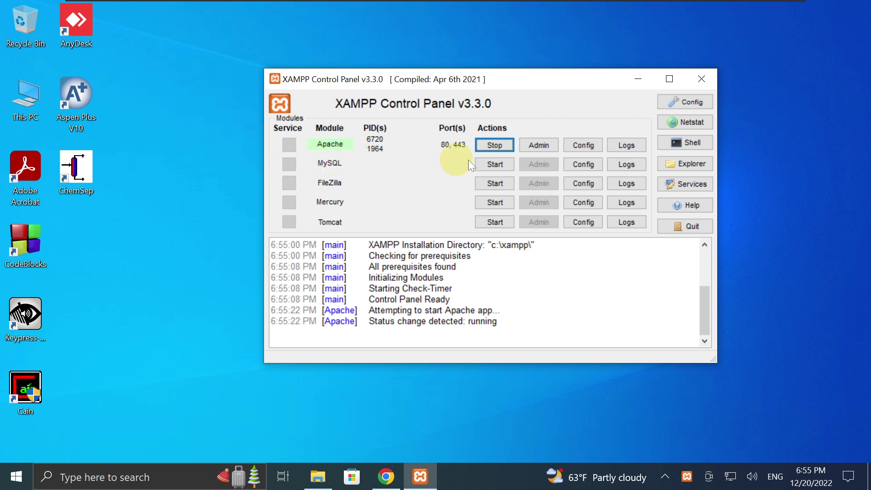
{"action": "left_click", "coordinate": [497, 164]}
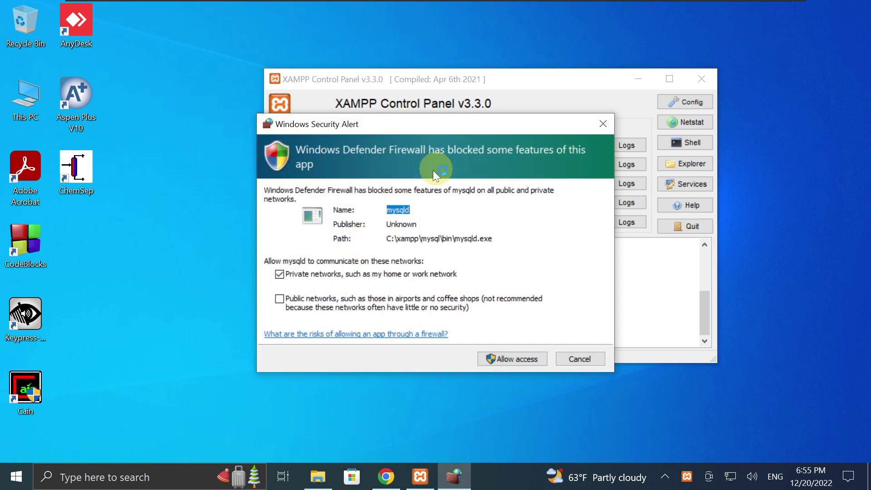
{"action": "left_click", "coordinate": [280, 300]}
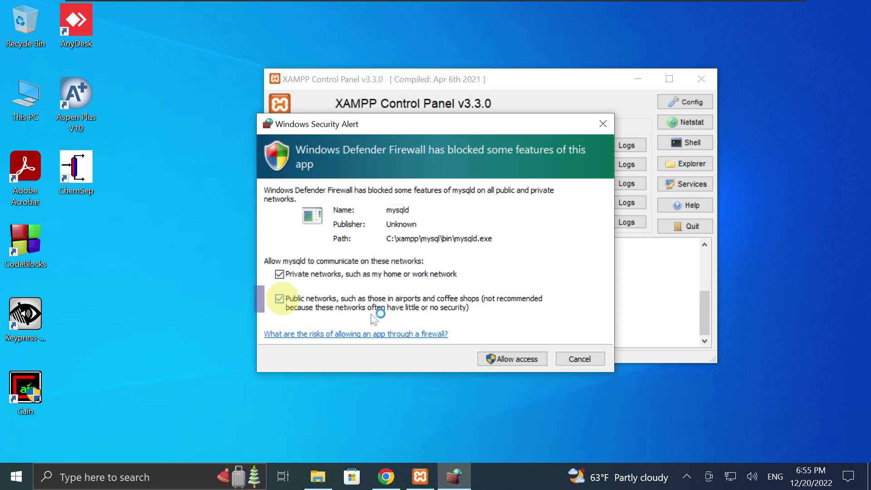
{"action": "left_click", "coordinate": [515, 357]}
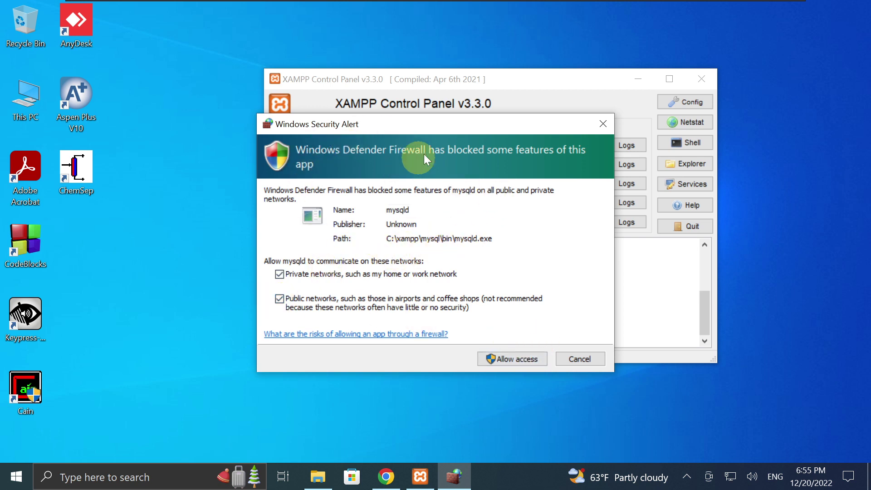
{"action": "left_click", "coordinate": [514, 358]}
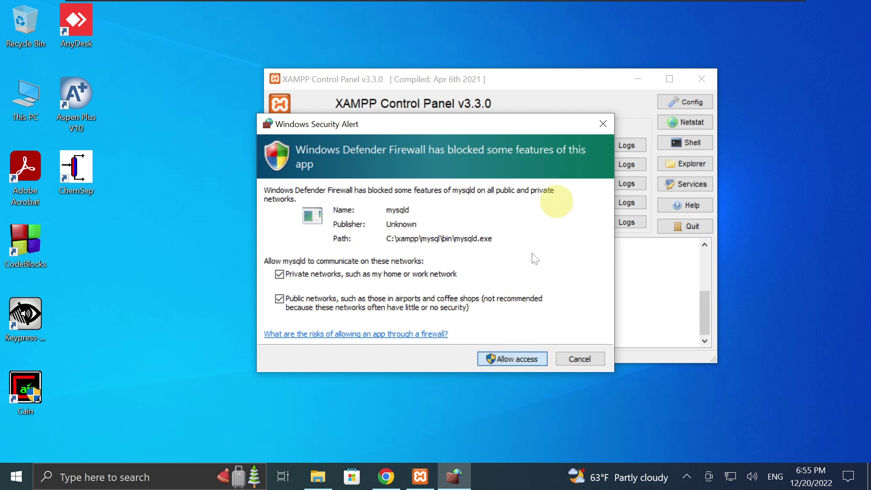
{"action": "left_click", "coordinate": [511, 357]}
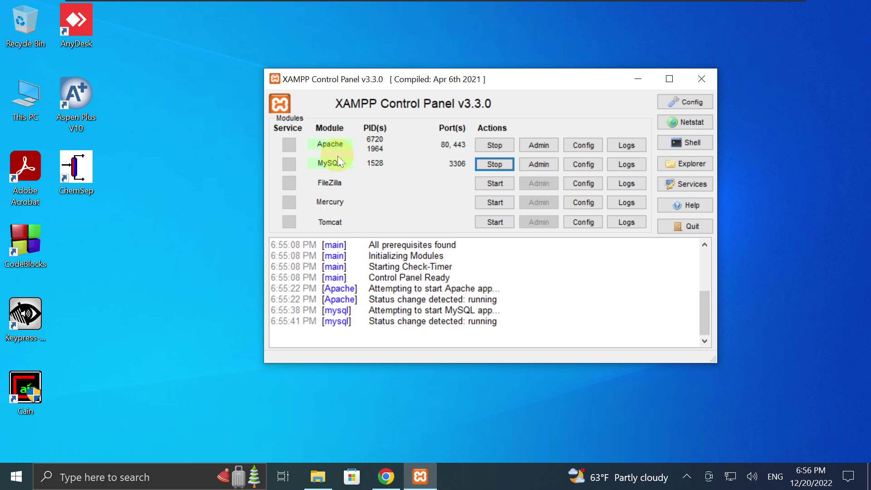
Search Google for 'wordpress' in Chrome.
{"action": "left_click", "coordinate": [387, 475]}
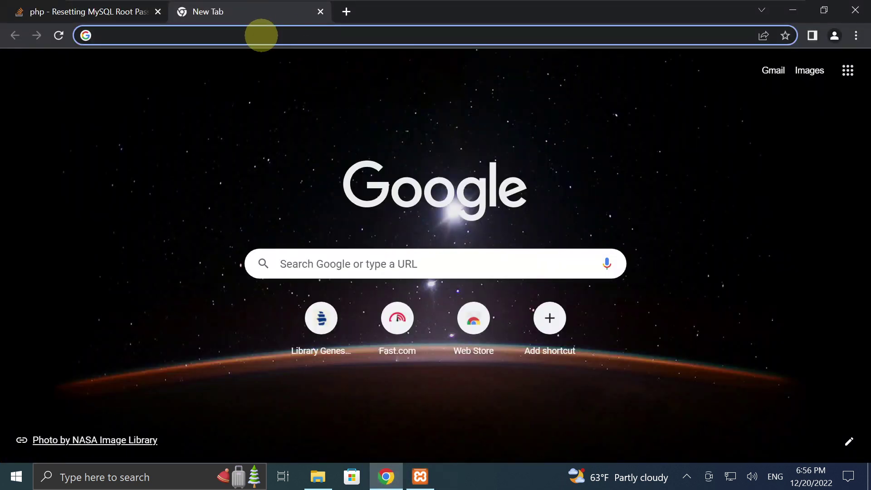
{"action": "left_click", "coordinate": [262, 36]}
{"action": "type", "text": "wo"}
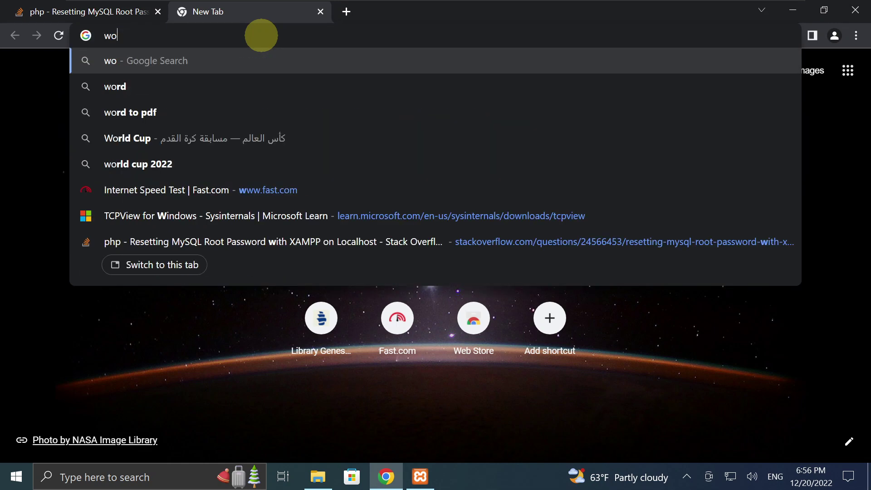
{"action": "type", "text": "rdpress"}
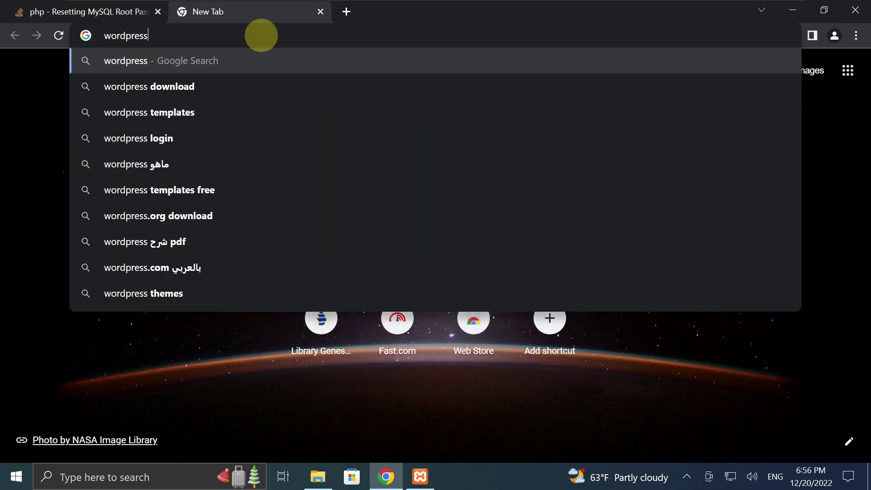
{"action": "key", "text": "Return"}
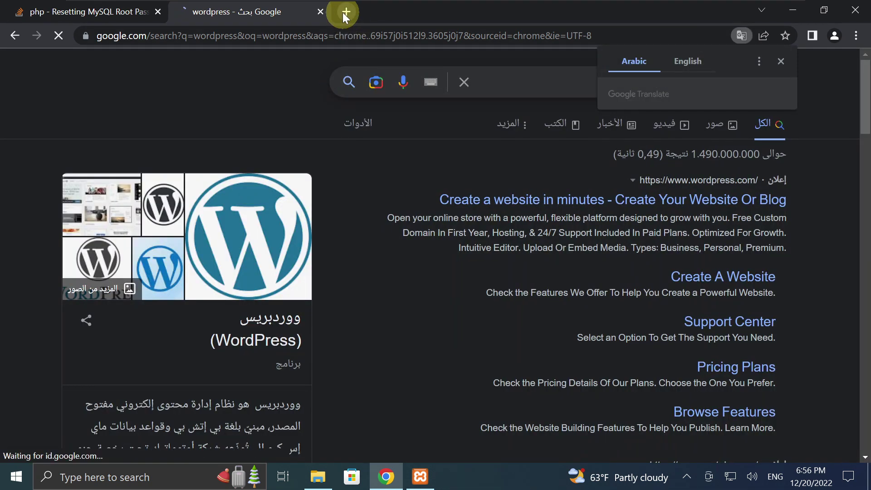
Open localhost in a new tab, then go back to the wordpress search results.
{"action": "left_click", "coordinate": [344, 13]}
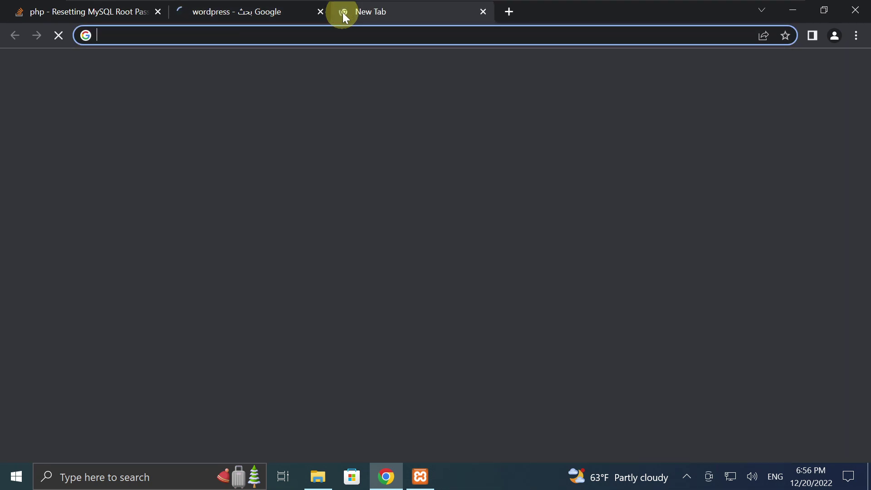
{"action": "type", "text": "lo"}
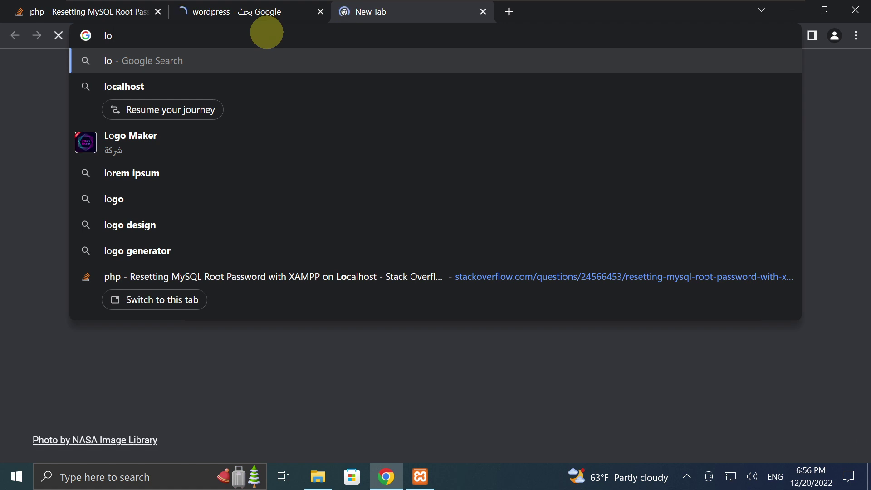
{"action": "type", "text": "calhost/dashboard/"}
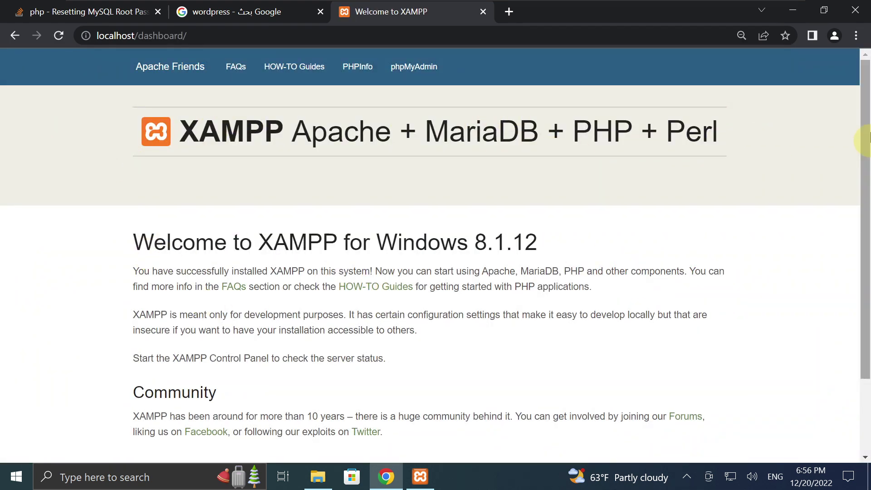
{"action": "left_click_drag", "start_coordinate": [867, 138], "coordinate": [867, 43]}
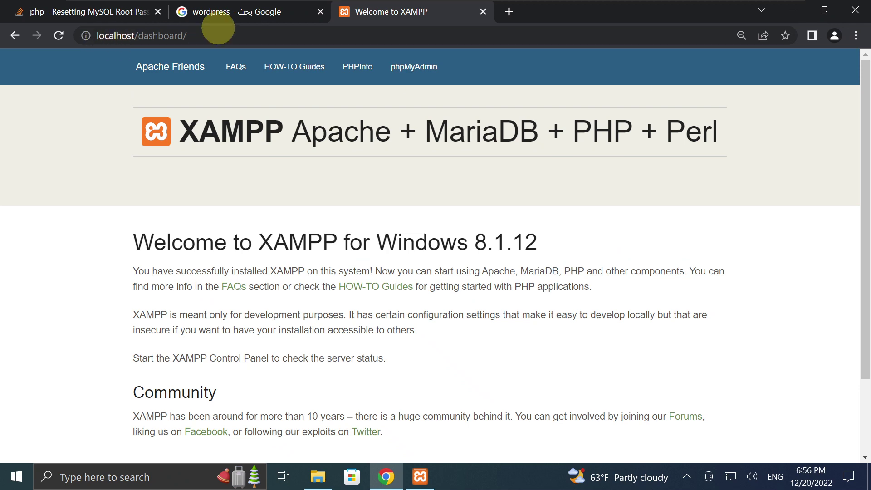
{"action": "left_click", "coordinate": [229, 19]}
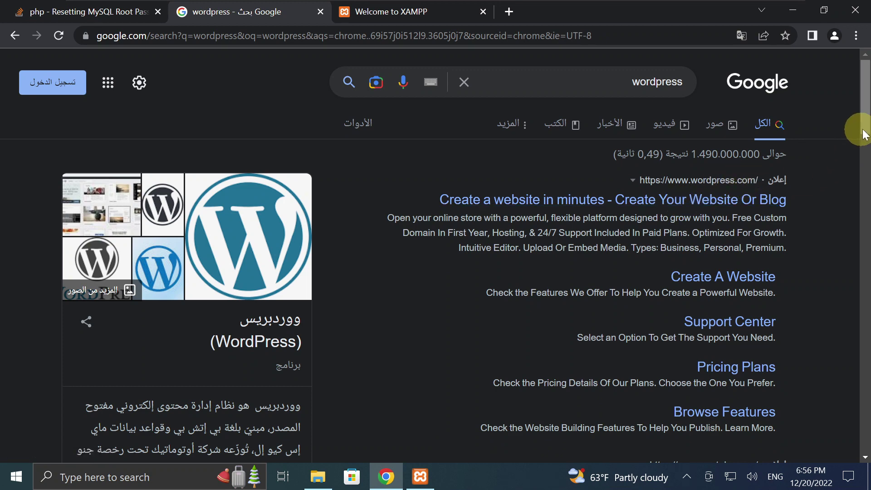
Download wordpress-6.1.1.zip from WordPress.org's Get WordPress page, then close that tab.
{"action": "scroll", "coordinate": [864, 154], "scroll_direction": "down", "scroll_amount": 2}
{"action": "scroll", "coordinate": [867, 172], "scroll_direction": "down", "scroll_amount": 5}
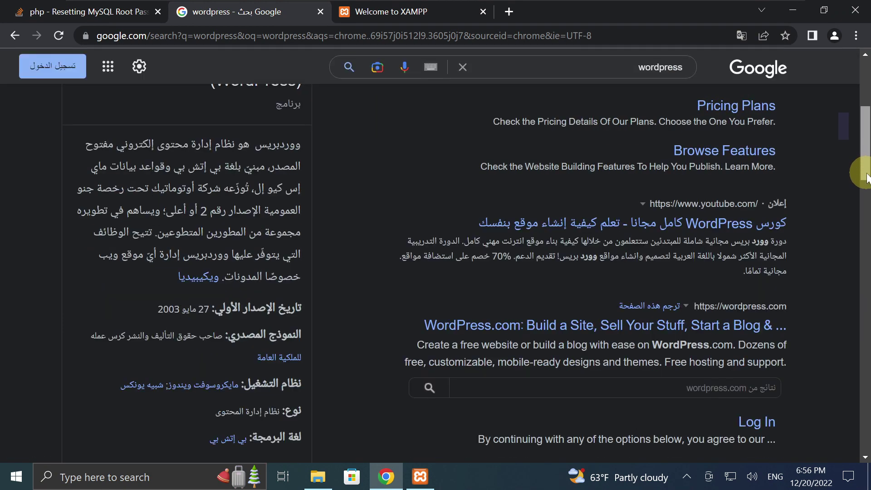
{"action": "scroll", "coordinate": [867, 183], "scroll_direction": "down", "scroll_amount": 4}
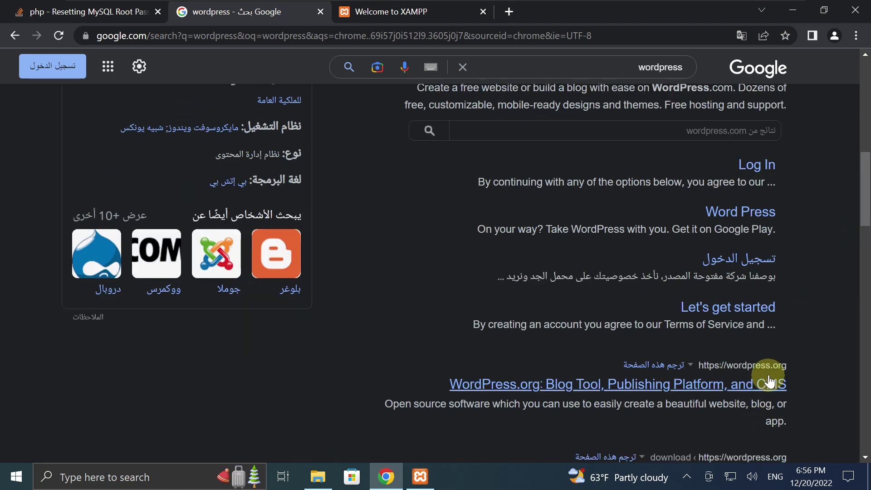
{"action": "left_click", "coordinate": [711, 392]}
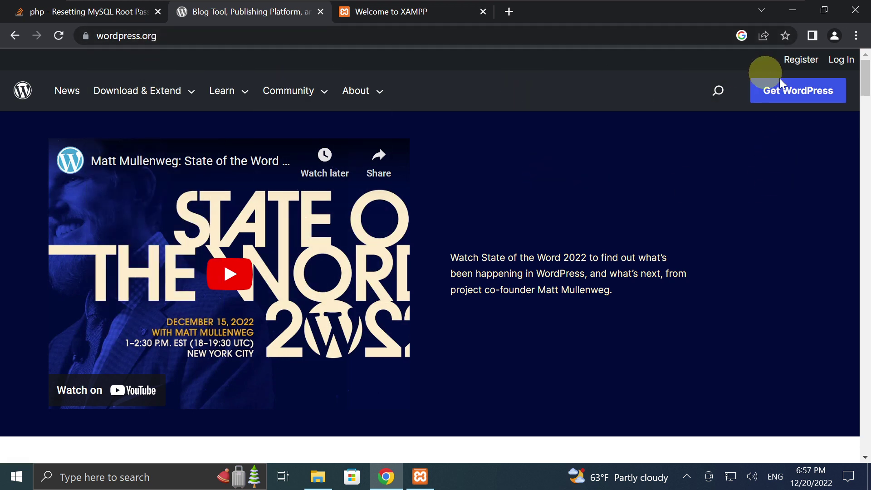
{"action": "left_click", "coordinate": [797, 90]}
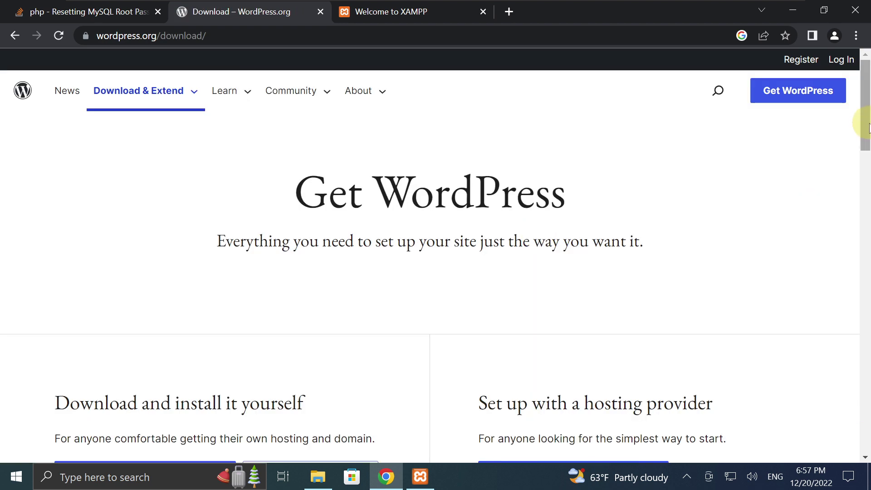
{"action": "left_click_drag", "start_coordinate": [865, 126], "coordinate": [866, 175]}
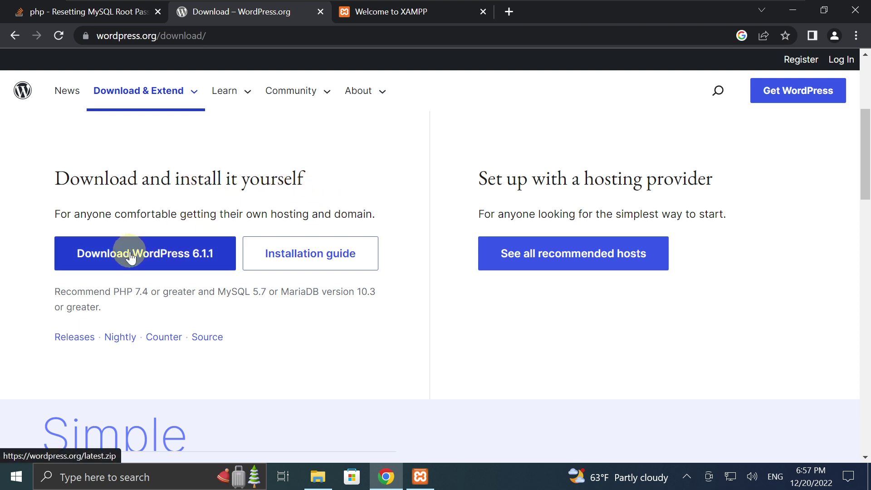
{"action": "left_click", "coordinate": [80, 259]}
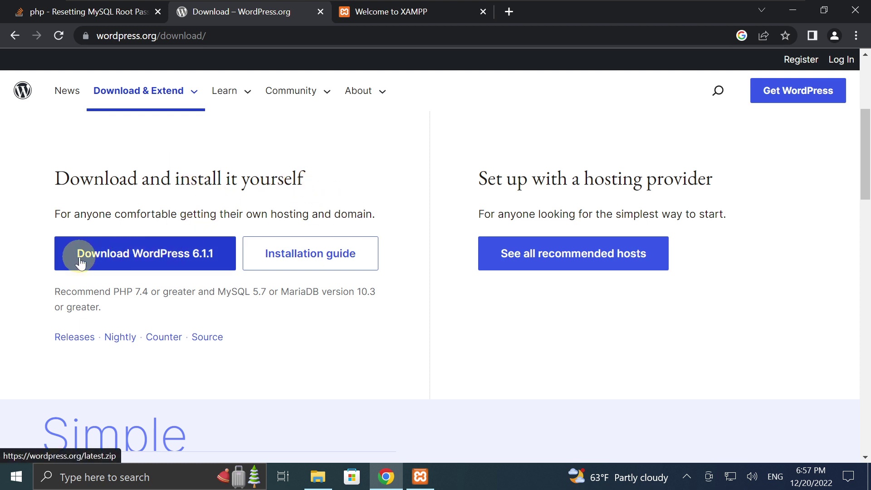
{"action": "left_click", "coordinate": [196, 259]}
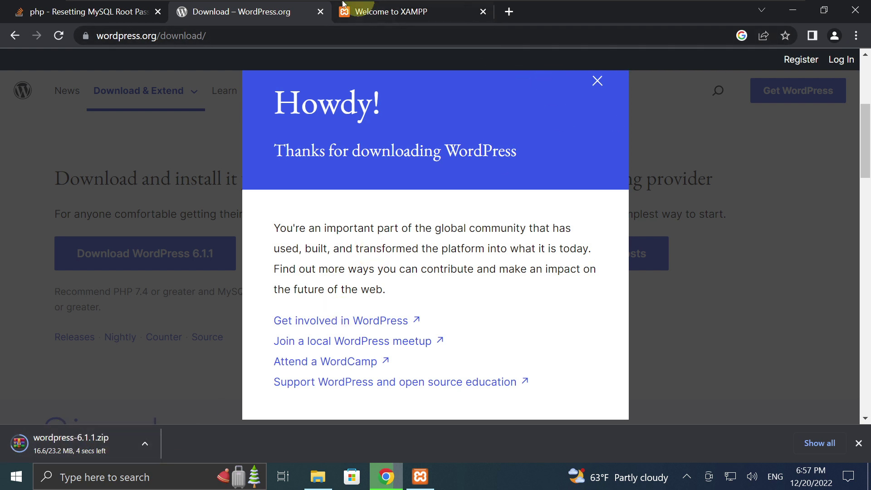
{"action": "left_click", "coordinate": [319, 12]}
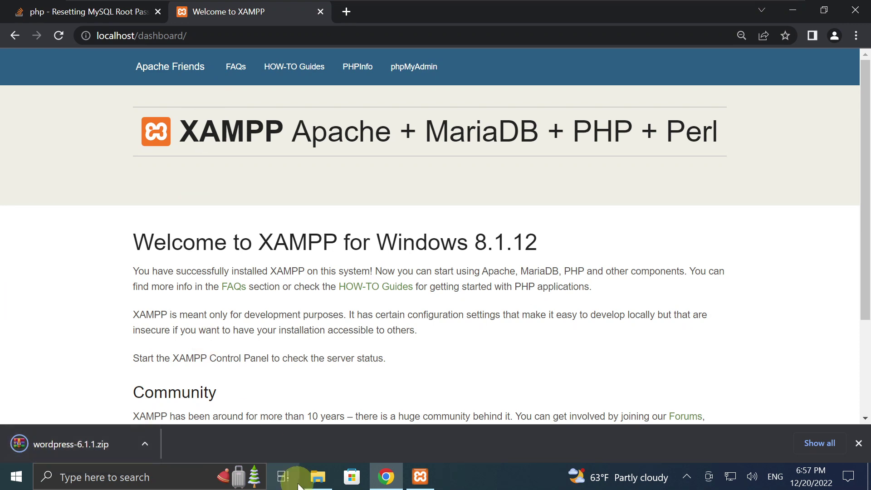
Check that wordpress-6.1.1.zip is in Downloads, then minimize the VMware full-screen view.
{"action": "left_click", "coordinate": [317, 478]}
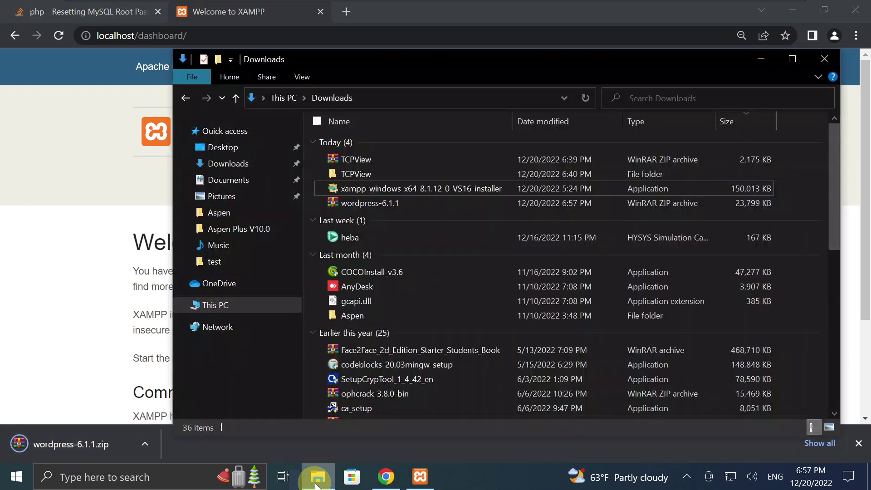
{"action": "left_click", "coordinate": [317, 479]}
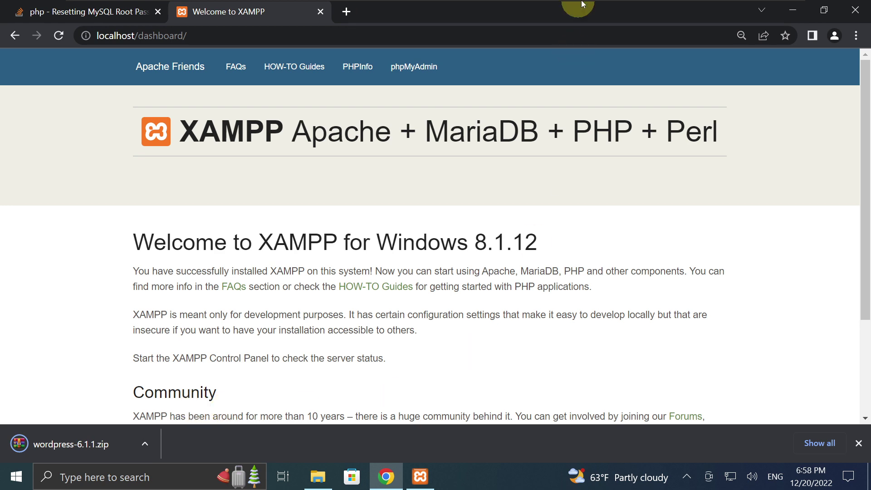
{"action": "mouse_move", "coordinate": [583, 4]}
{"action": "left_click", "coordinate": [761, 8]}
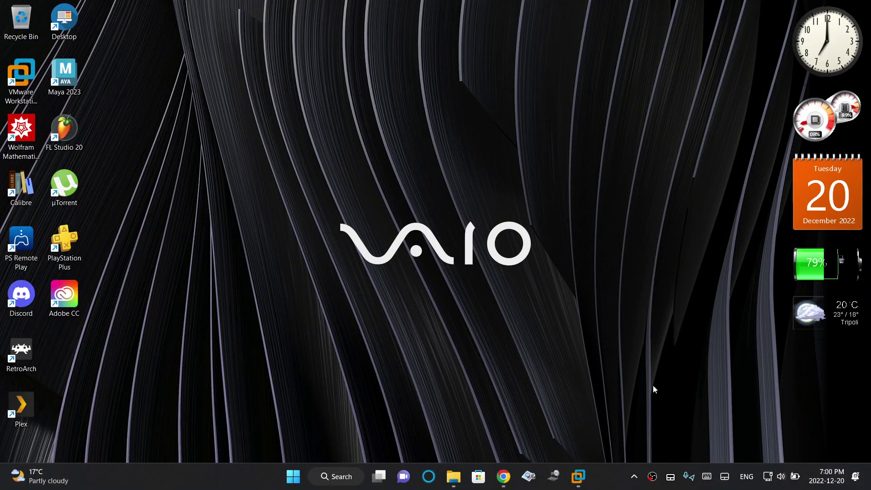
Copy the wordpress folder from the archive and paste into C:\xampp\htdocs.
{"action": "mouse_move", "coordinate": [578, 478]}
{"action": "left_click", "coordinate": [611, 445]}
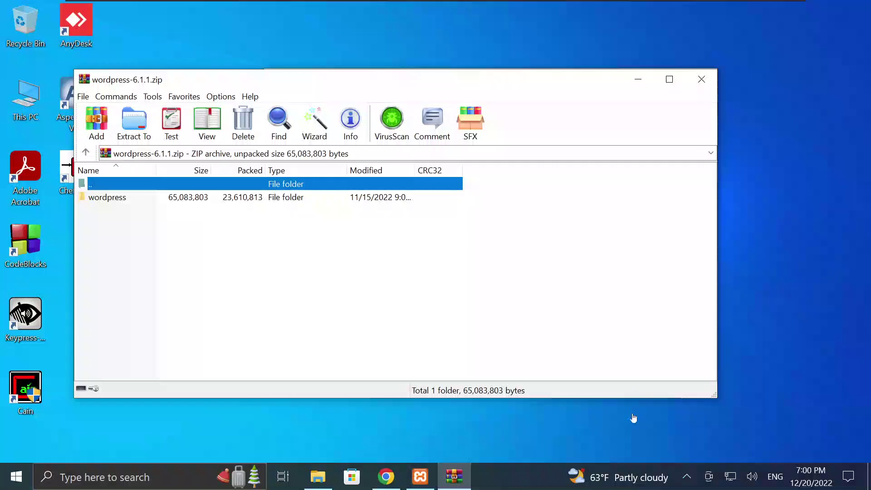
{"action": "left_click", "coordinate": [121, 201]}
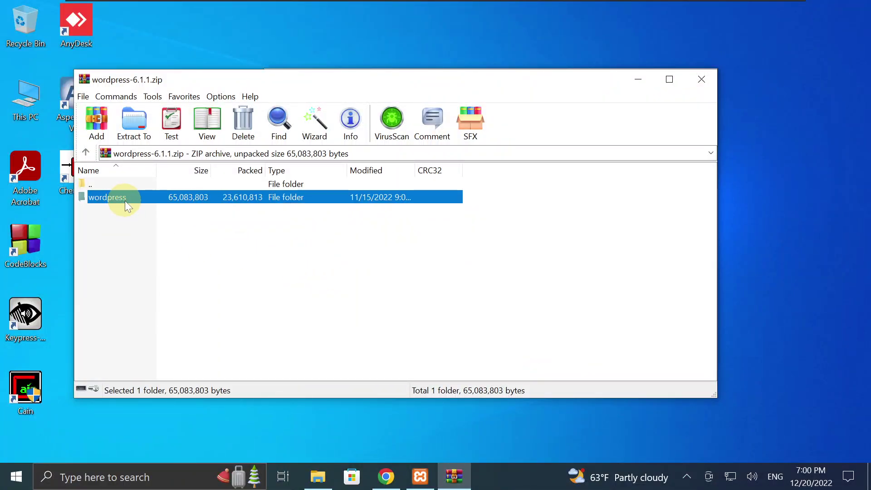
{"action": "key", "text": "ctrl+c"}
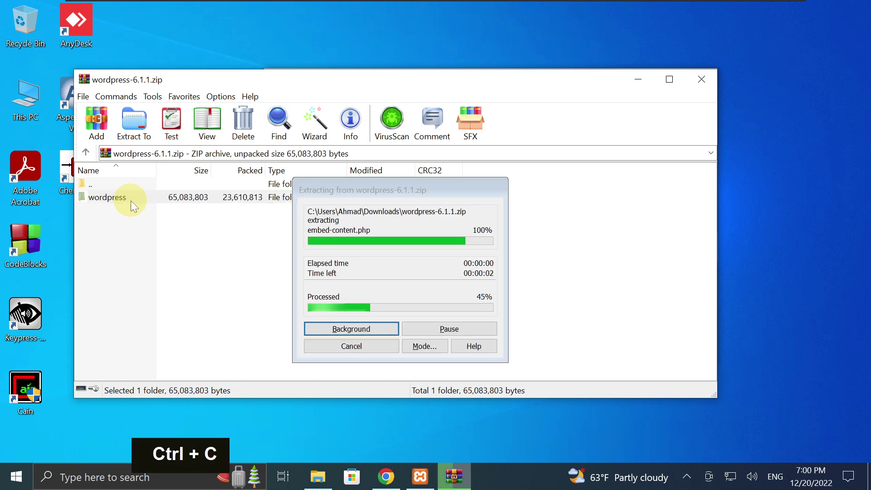
{"action": "left_click", "coordinate": [318, 477]}
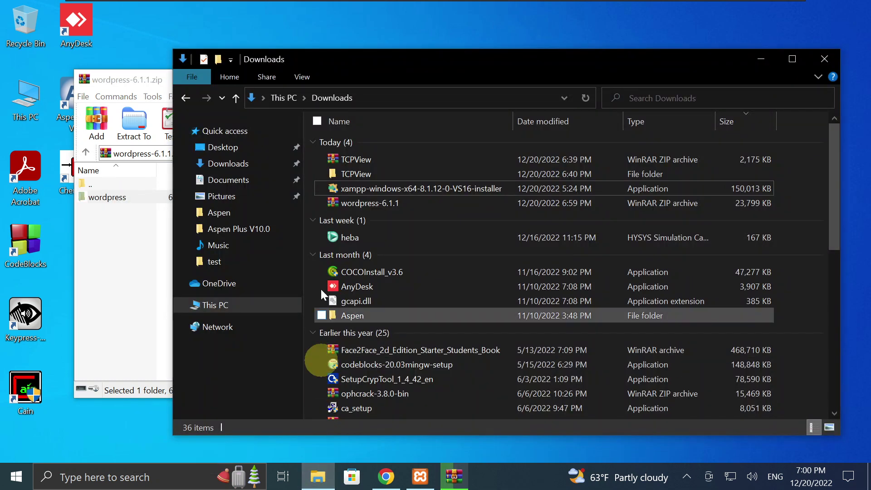
{"action": "left_click", "coordinate": [214, 307]}
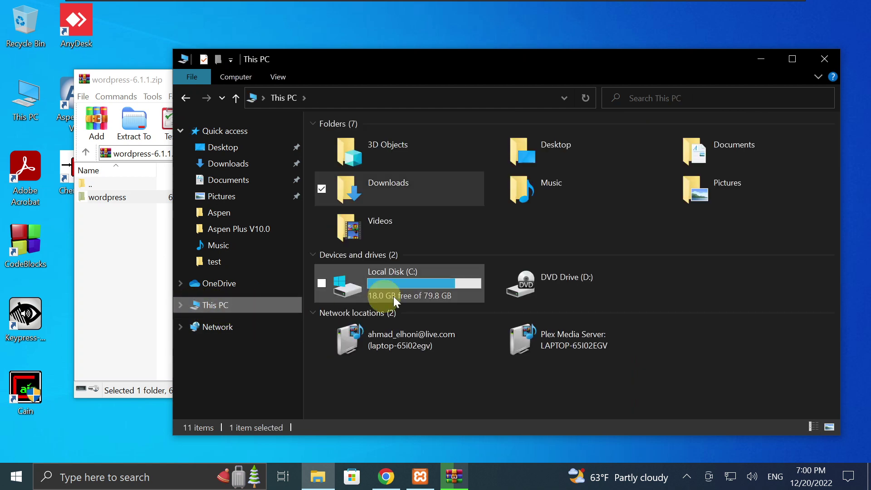
{"action": "double_click", "coordinate": [424, 283]}
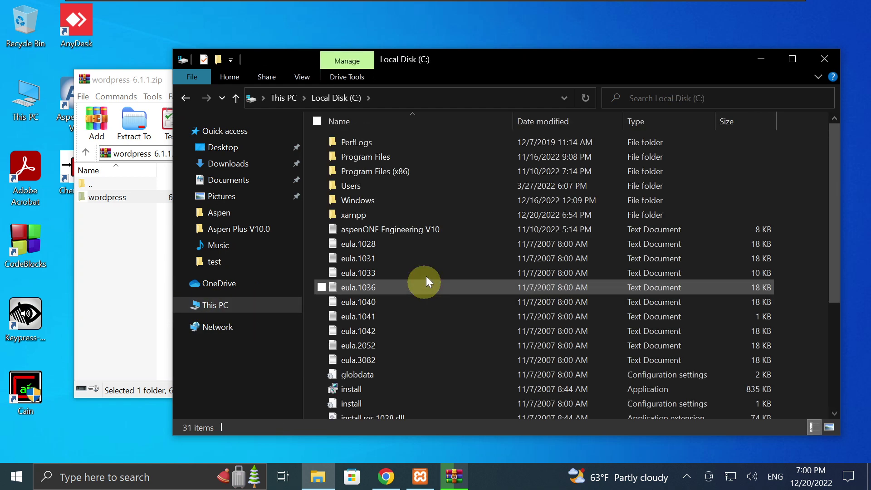
{"action": "double_click", "coordinate": [373, 211]}
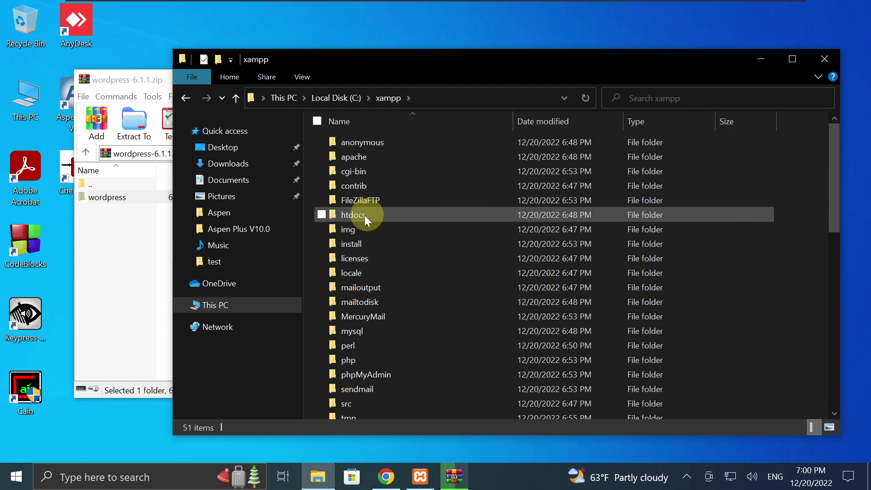
{"action": "double_click", "coordinate": [359, 218]}
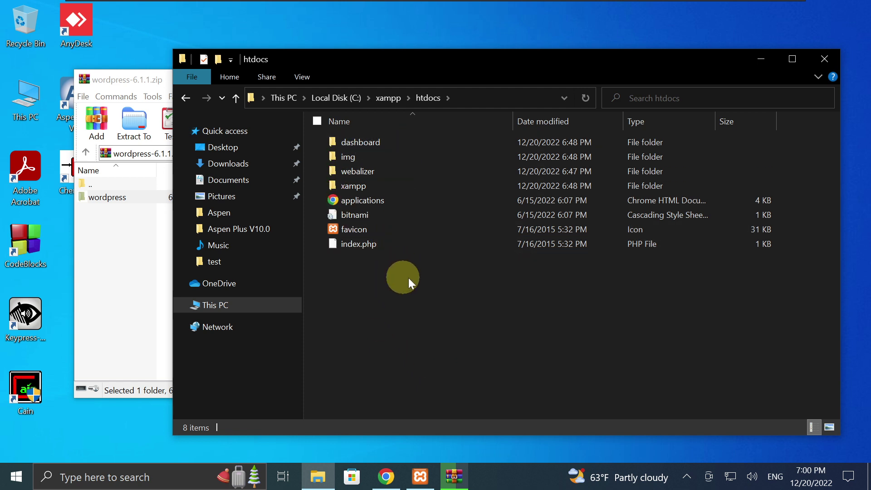
{"action": "key", "text": "ctrl+v"}
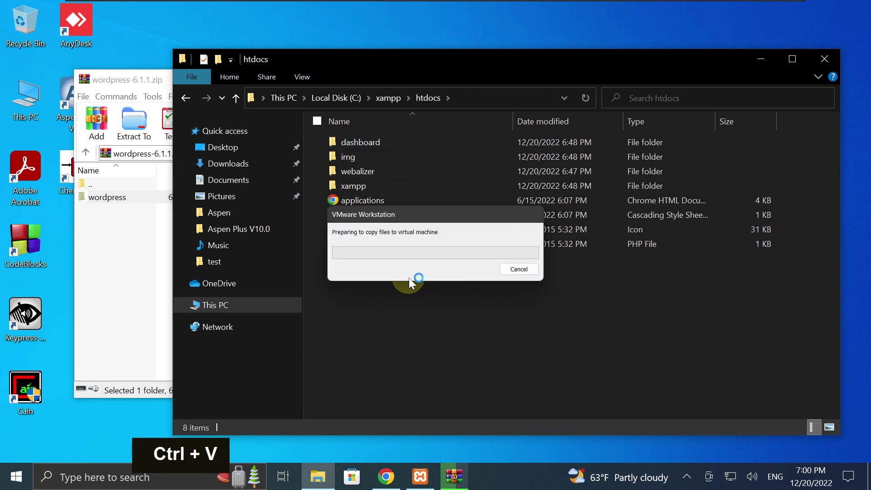
Permanently delete the XAMPP installer pasted into htdocs by mistake.
{"action": "left_click", "coordinate": [522, 269]}
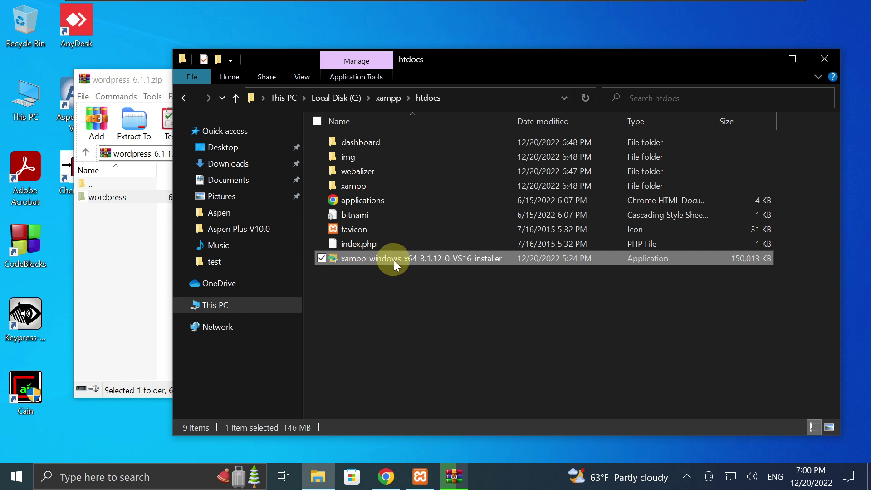
{"action": "key", "text": "shift+Delete"}
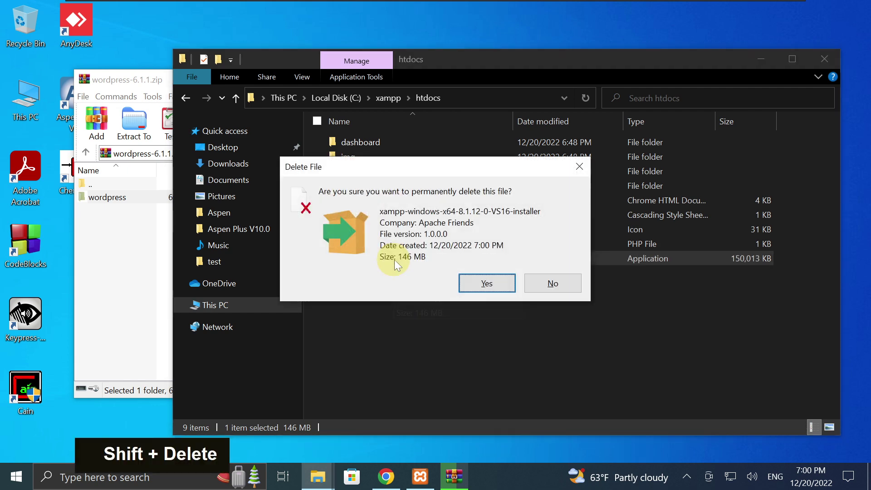
{"action": "left_click", "coordinate": [478, 281]}
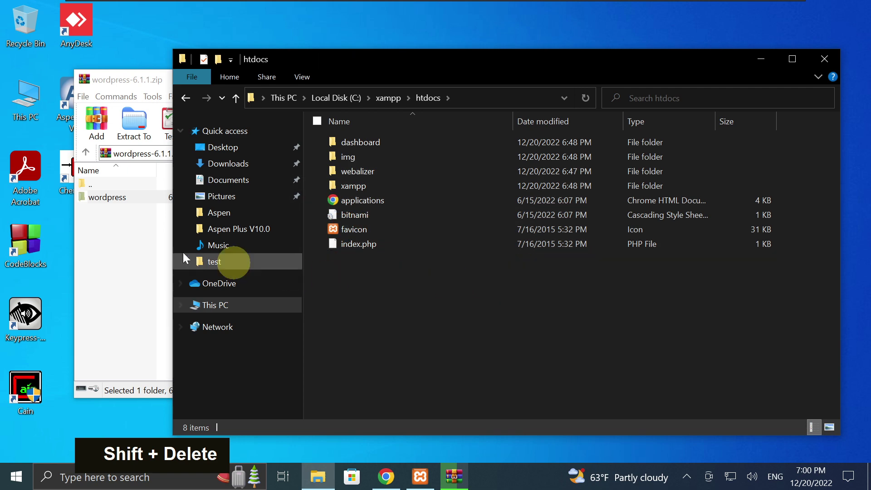
{"action": "left_click", "coordinate": [133, 227]}
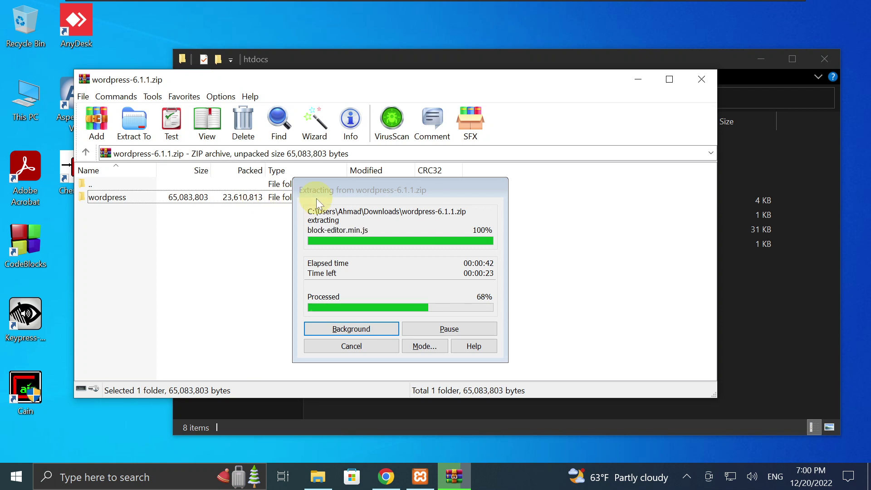
Verify the extracted wordpress folder in C:\xampp\htdocs and close the WinRAR window.
{"action": "mouse_move", "coordinate": [717, 8]}
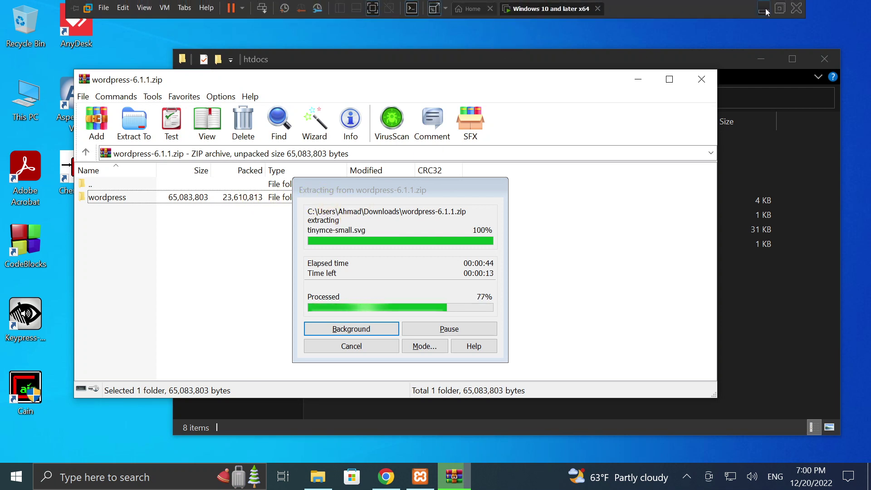
{"action": "left_click", "coordinate": [763, 10]}
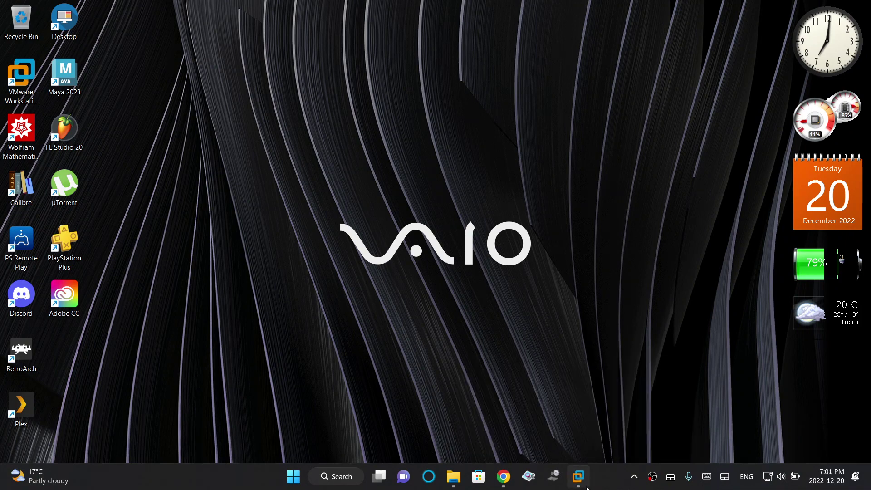
{"action": "mouse_move", "coordinate": [586, 486]}
{"action": "left_click", "coordinate": [636, 409]}
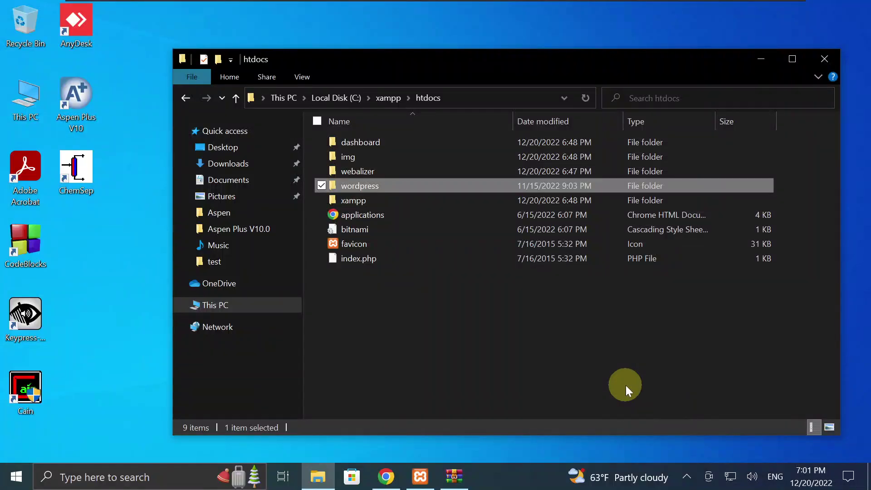
{"action": "left_click", "coordinate": [449, 322]}
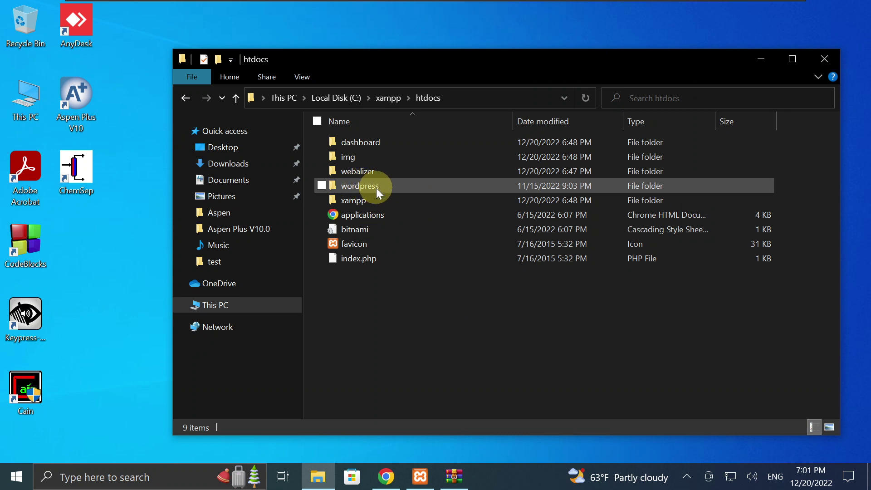
{"action": "left_click", "coordinate": [453, 474]}
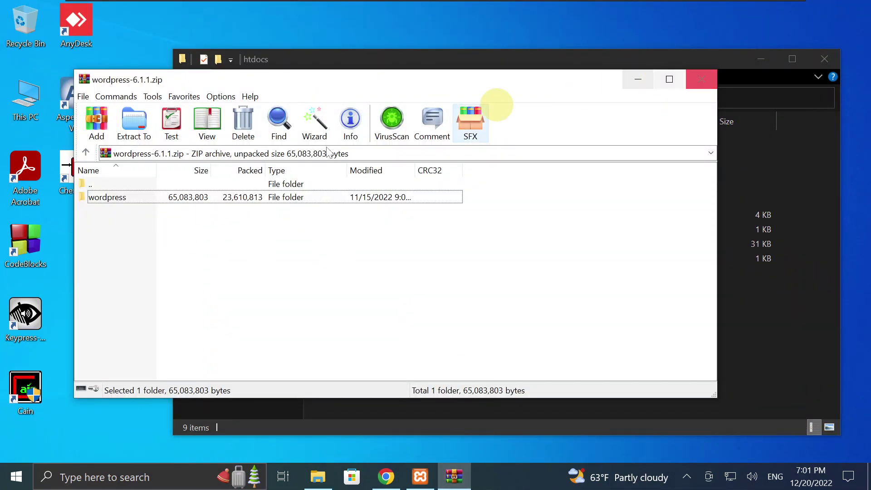
{"action": "left_click", "coordinate": [110, 199]}
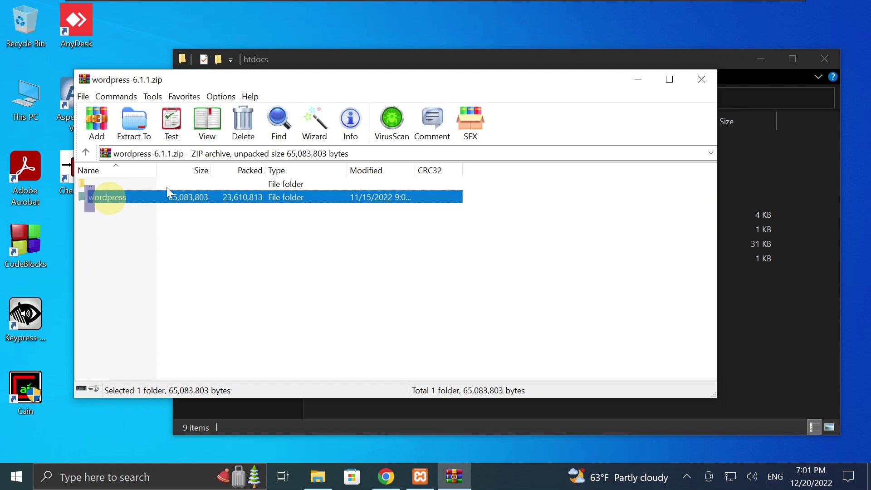
{"action": "left_click", "coordinate": [701, 82]}
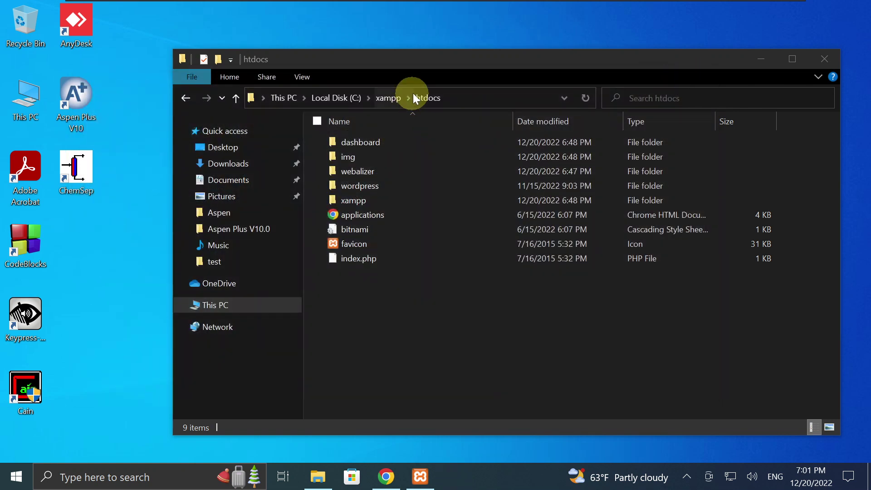
{"action": "left_click", "coordinate": [463, 94]}
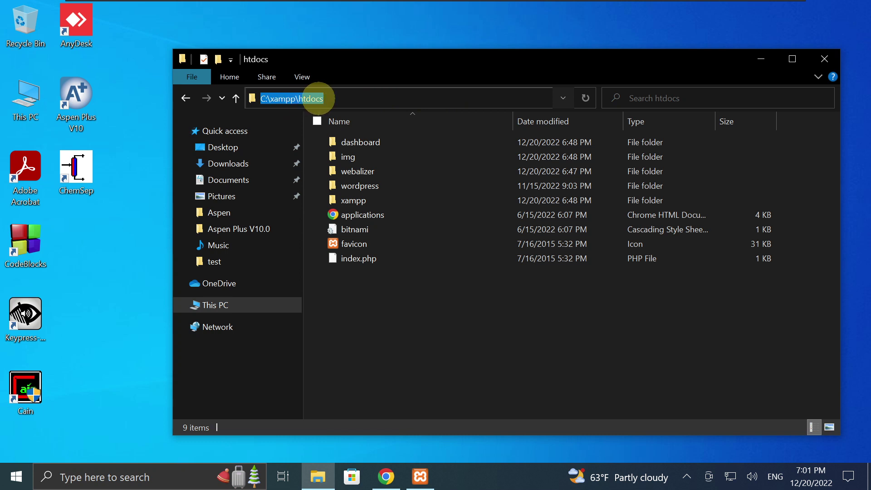
{"action": "left_click", "coordinate": [443, 292]}
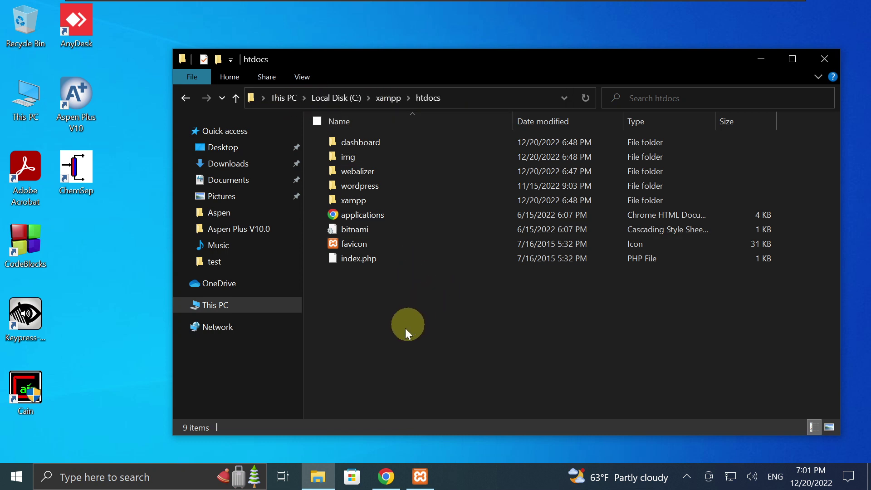
Load localhost/wordpress in Chrome instead of the XAMPP dashboard.
{"action": "left_click", "coordinate": [385, 474]}
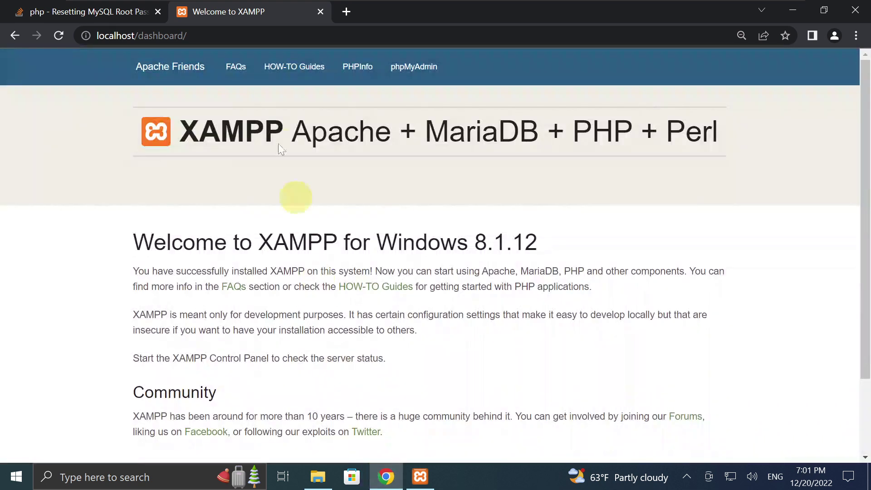
{"action": "left_click", "coordinate": [216, 36]}
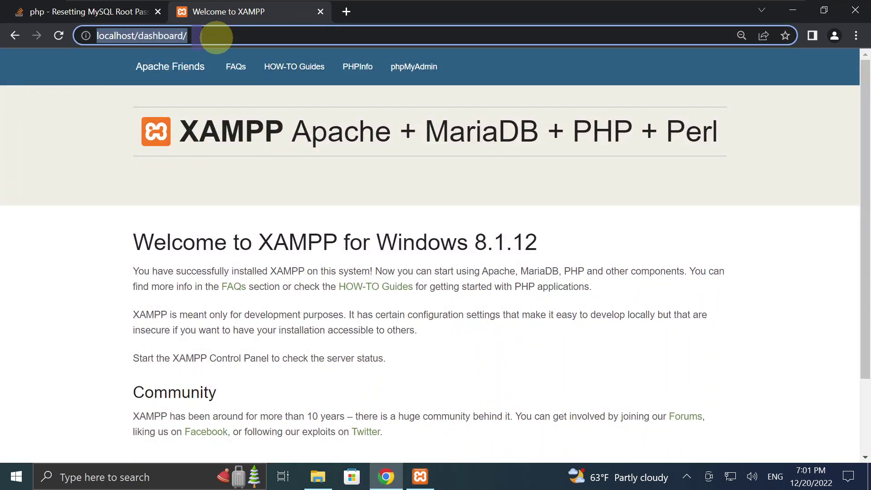
{"action": "left_click", "coordinate": [216, 36]}
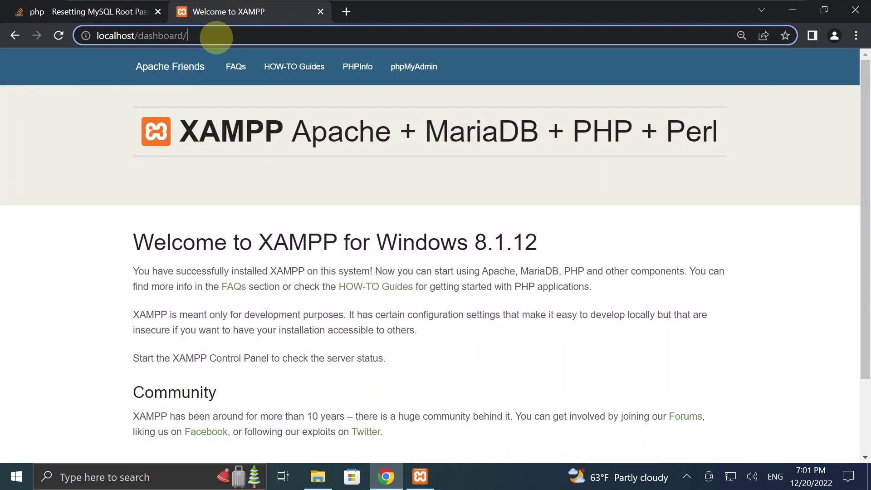
{"action": "key", "text": "BackSpace"}
{"action": "key", "text": "BackSpace"}
{"action": "key", "text": "BackSpace"}
{"action": "key", "text": "BackSpace"}
{"action": "key", "text": "BackSpace"}
{"action": "key", "text": "BackSpace"}
{"action": "key", "text": "BackSpace"}
{"action": "key", "text": "BackSpace"}
{"action": "key", "text": "BackSpace"}
{"action": "key", "text": "BackSpace"}
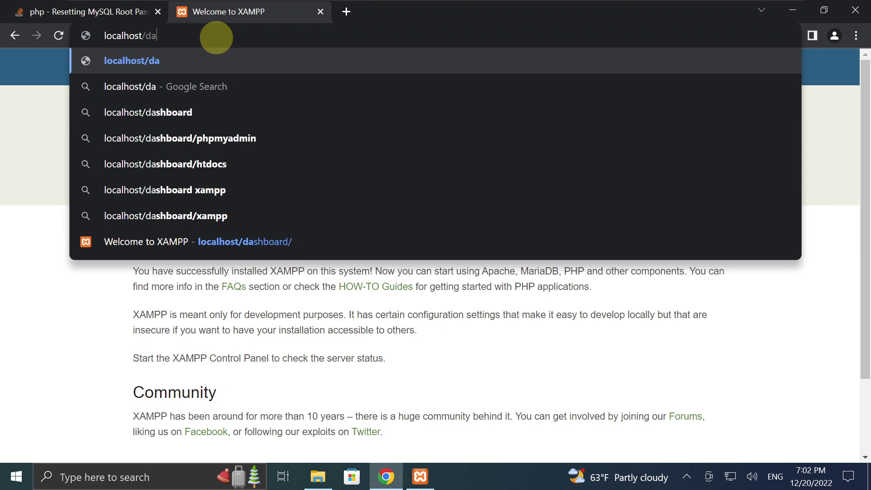
{"action": "type", "text": "wordpress"}
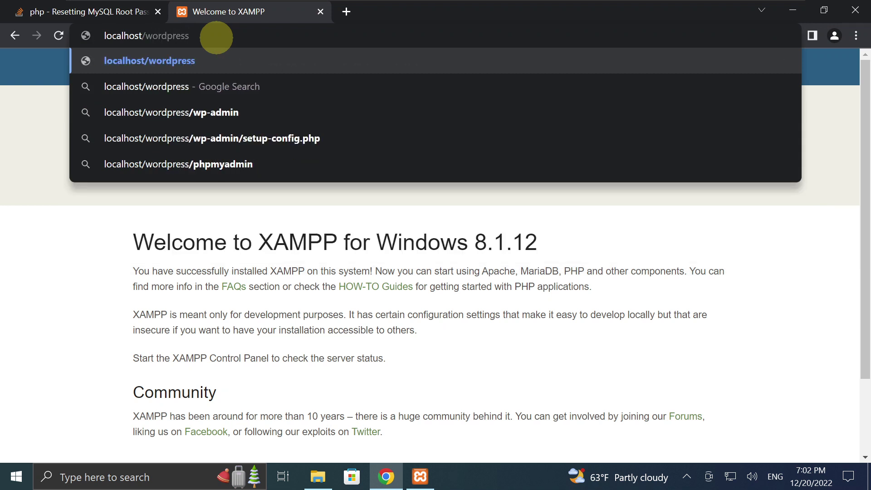
{"action": "key", "text": "Return"}
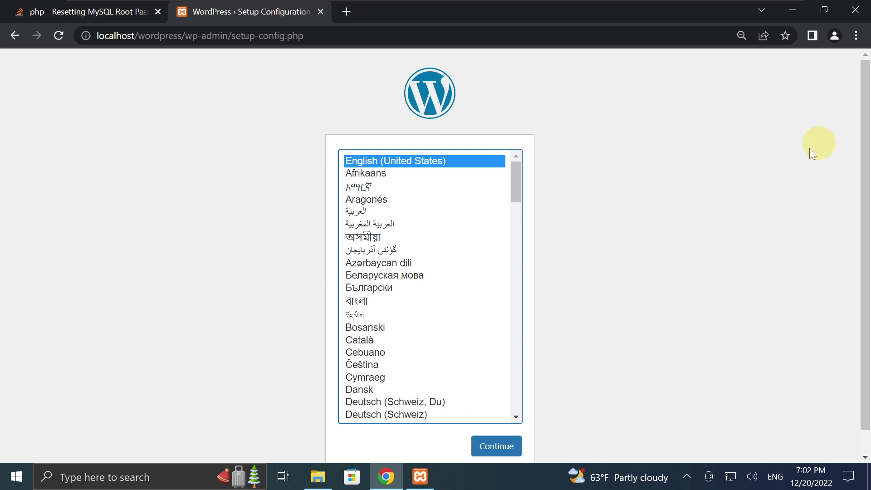
Confirm Apache and MySQL are running, then continue setup in English (United States).
{"action": "scroll", "coordinate": [867, 123], "scroll_direction": "down", "scroll_amount": 1}
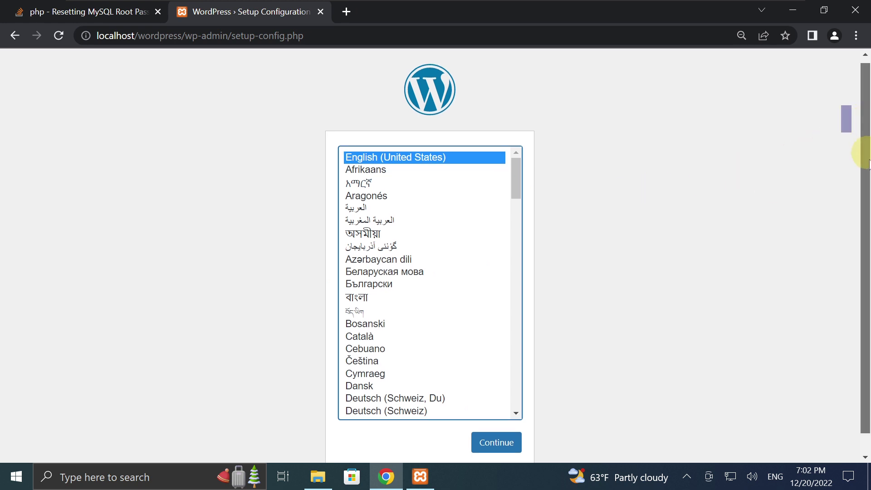
{"action": "scroll", "coordinate": [864, 164], "scroll_direction": "up", "scroll_amount": 1}
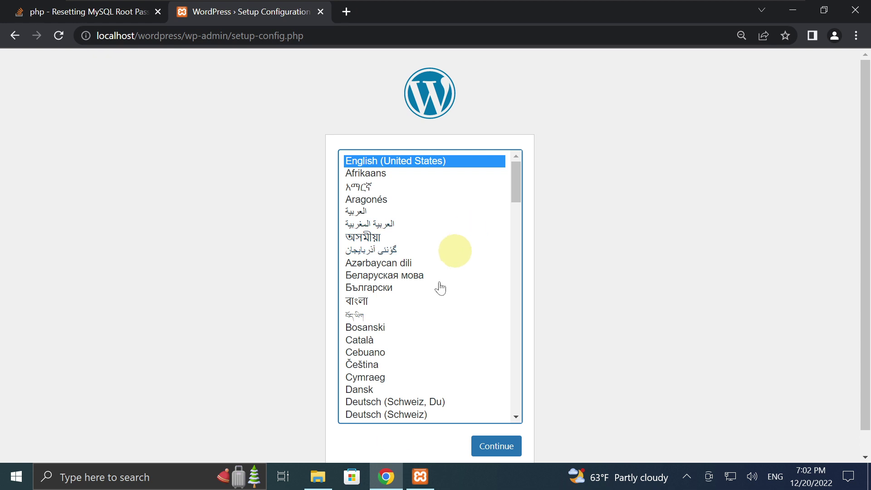
{"action": "left_click", "coordinate": [422, 479]}
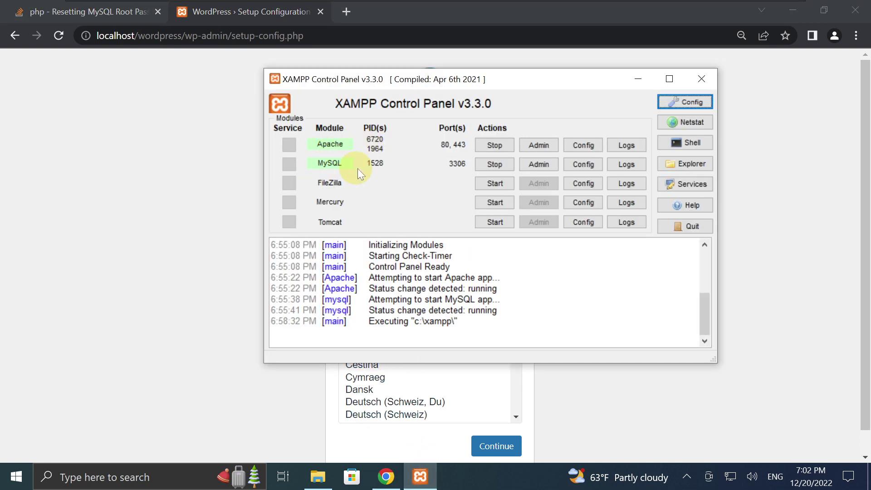
{"action": "left_click", "coordinate": [637, 80]}
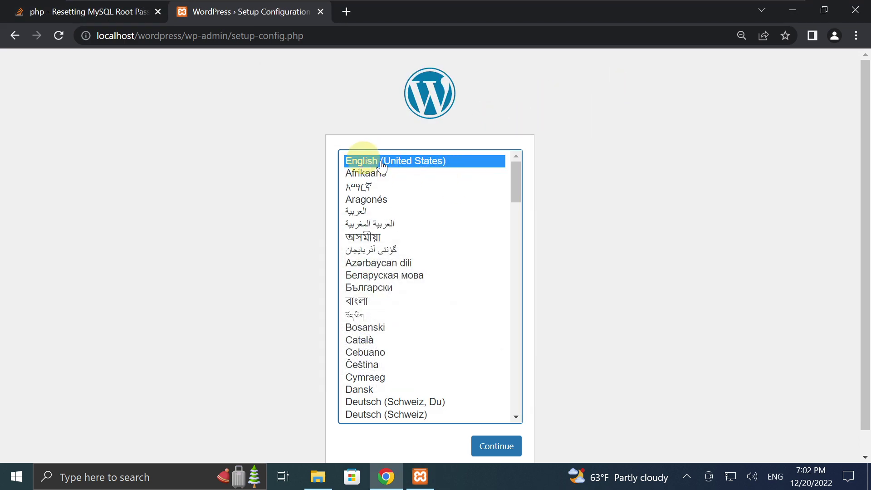
{"action": "left_click", "coordinate": [499, 446]}
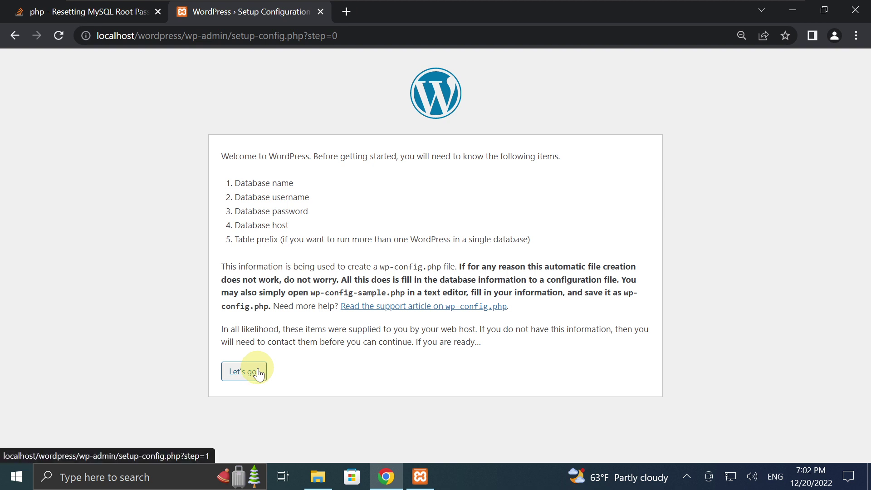
Submit the database form with username root, then Try Again after 'Cannot select database'.
{"action": "left_click", "coordinate": [239, 373]}
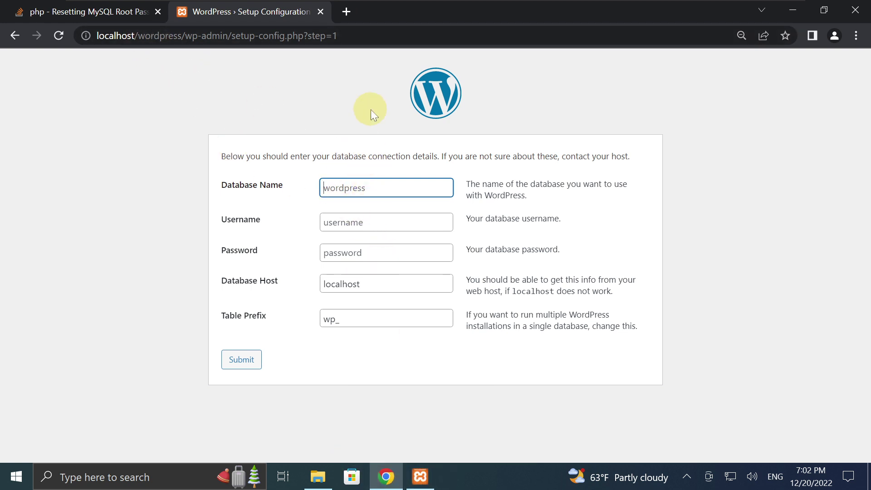
{"action": "left_click", "coordinate": [352, 14]}
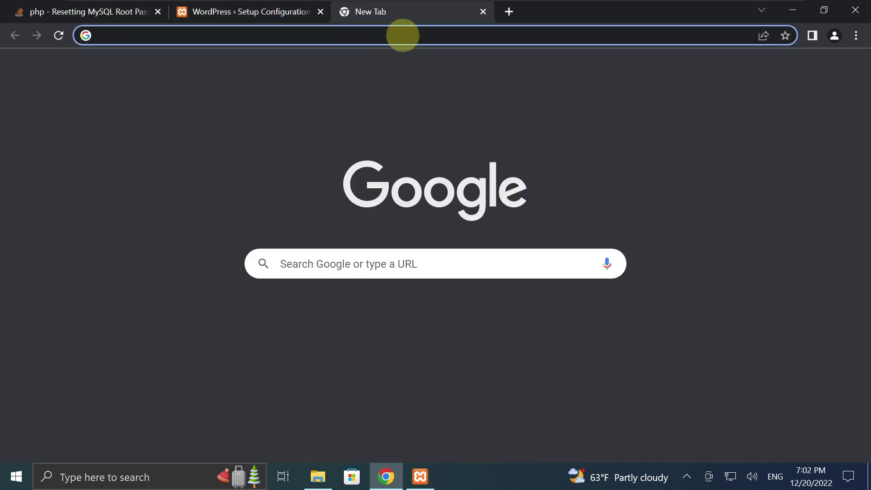
{"action": "left_click", "coordinate": [248, 8]}
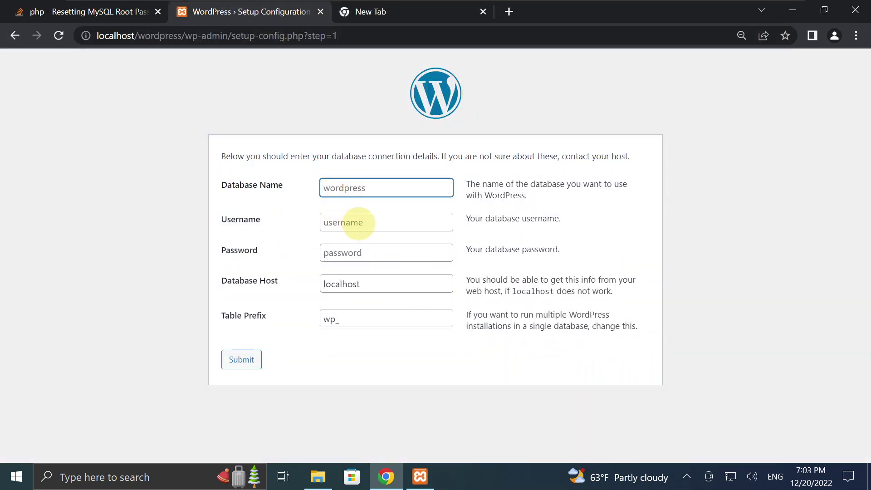
{"action": "left_click", "coordinate": [362, 222]}
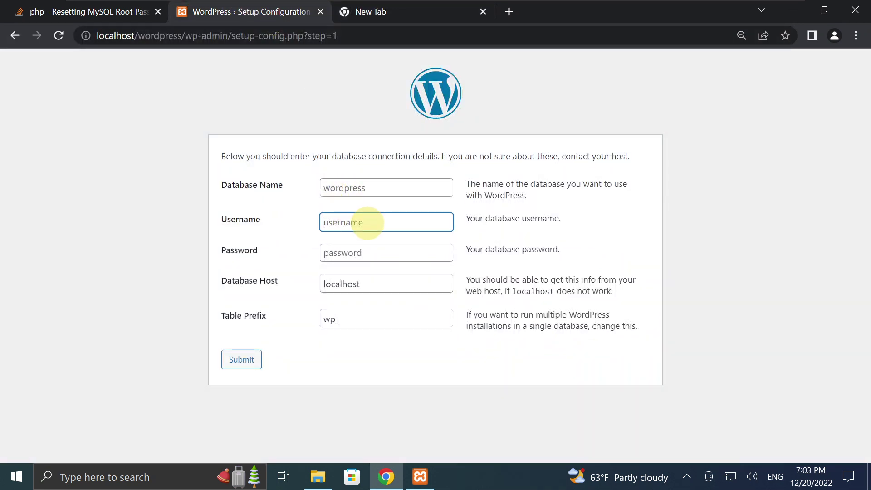
{"action": "type", "text": "root"}
{"action": "left_click", "coordinate": [356, 252]}
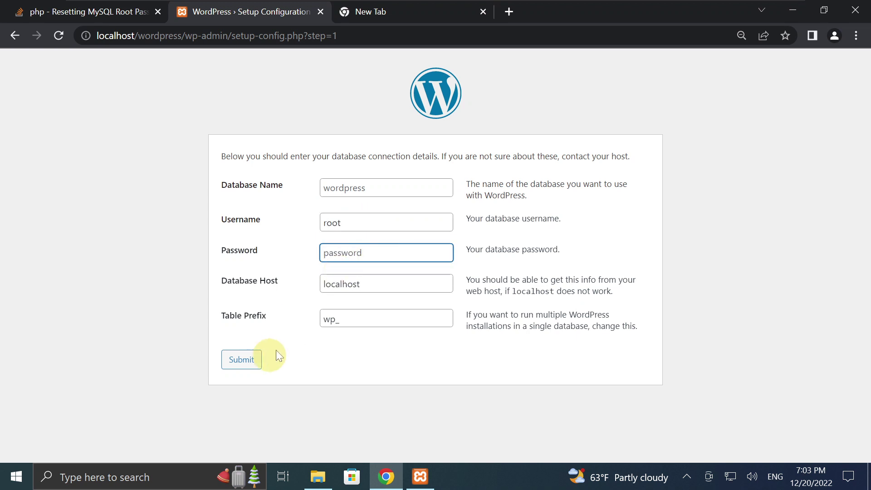
{"action": "left_click", "coordinate": [249, 369]}
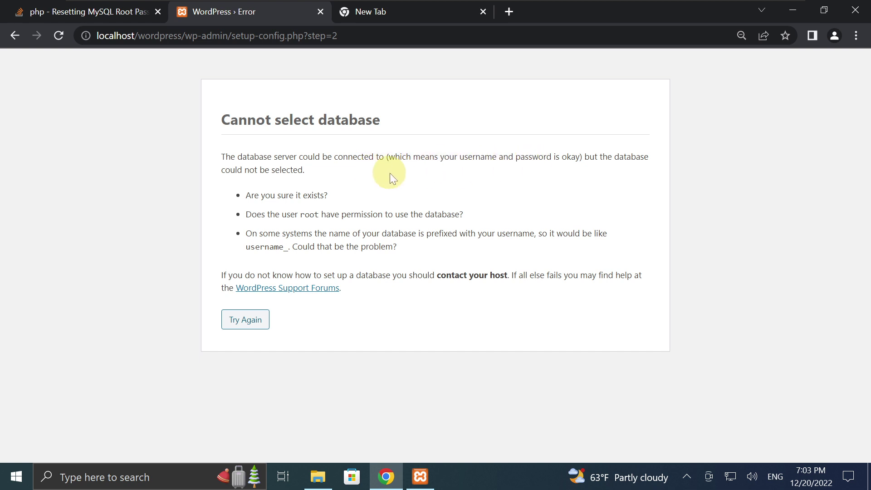
{"action": "left_click", "coordinate": [260, 322]}
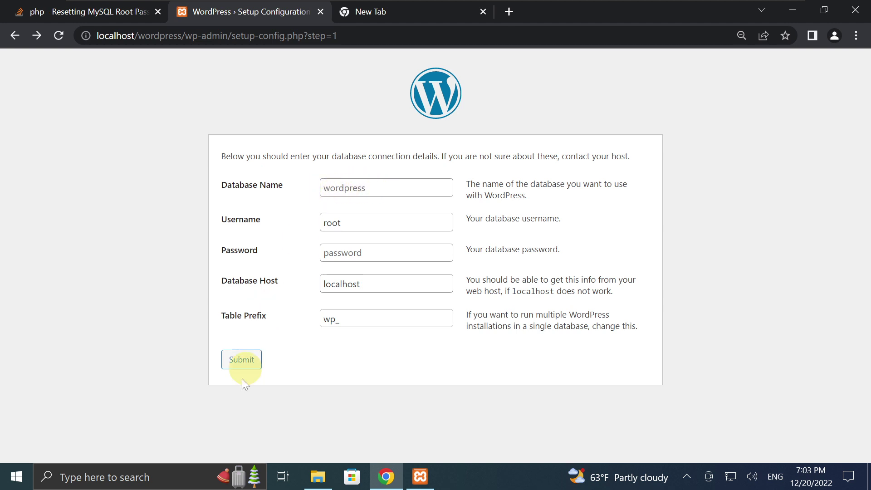
Go to localhost/phpmyadmin in the empty new tab.
{"action": "left_click", "coordinate": [414, 16]}
{"action": "type", "text": "lo"}
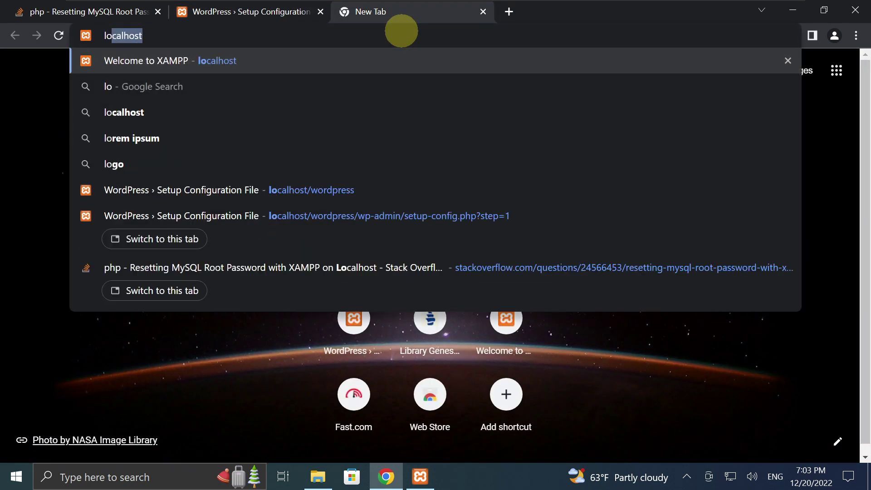
{"action": "type", "text": "calhost"}
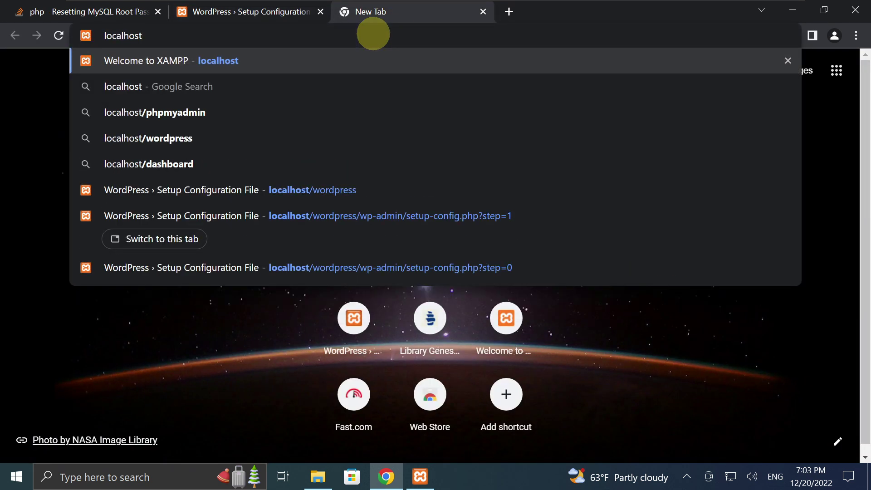
{"action": "type", "text": "/"}
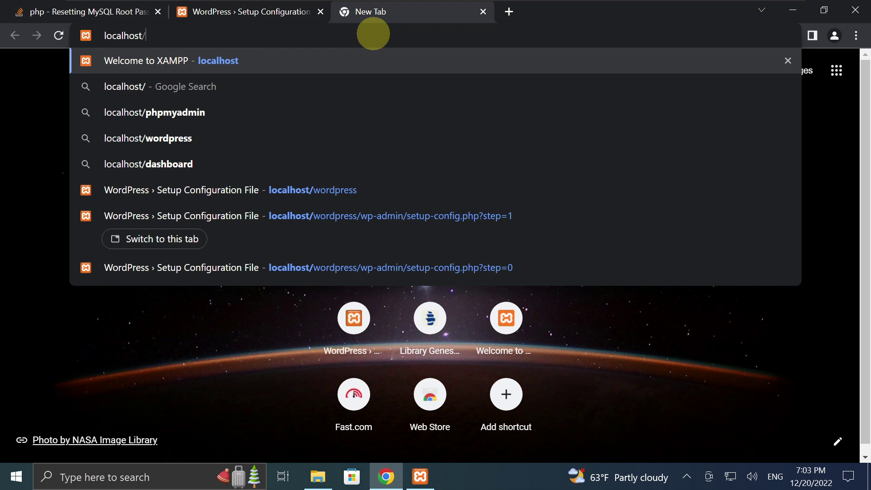
{"action": "type", "text": "php"}
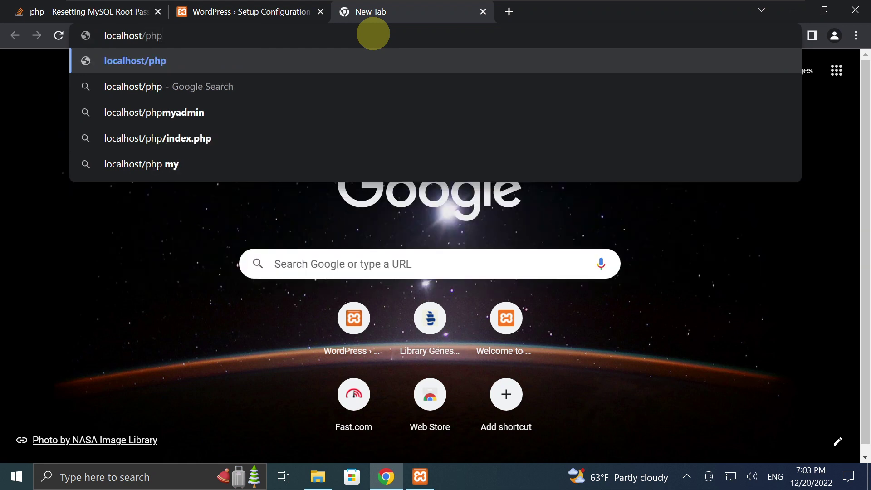
{"action": "type", "text": "my"}
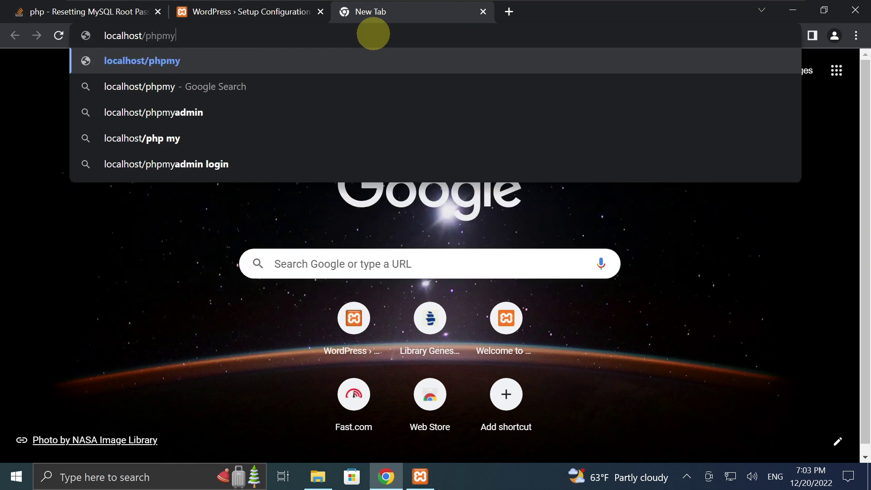
{"action": "type", "text": "admin"}
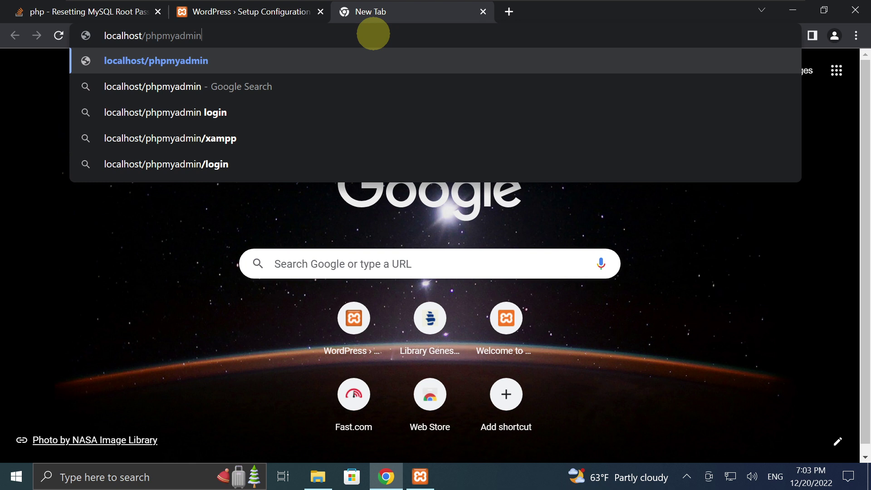
{"action": "key", "text": "Return"}
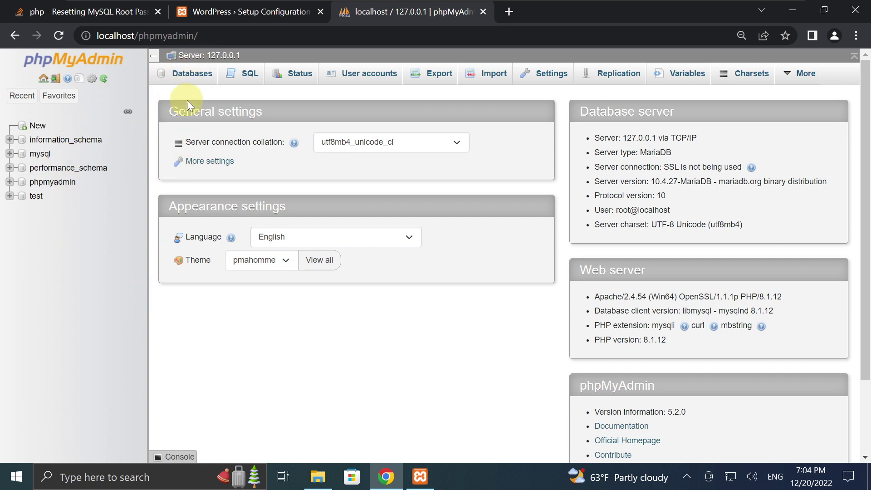
Create a database named wordpress on the Databases tab and open it.
{"action": "left_click", "coordinate": [191, 85]}
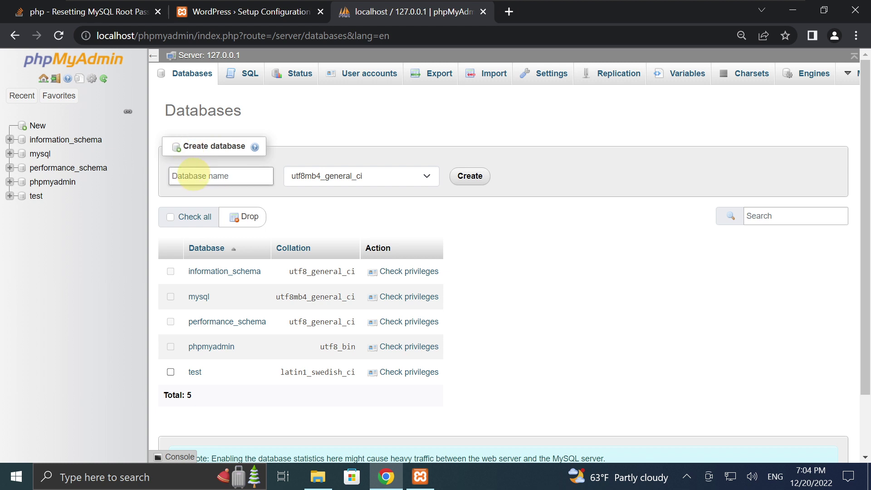
{"action": "type", "text": "wordpress"}
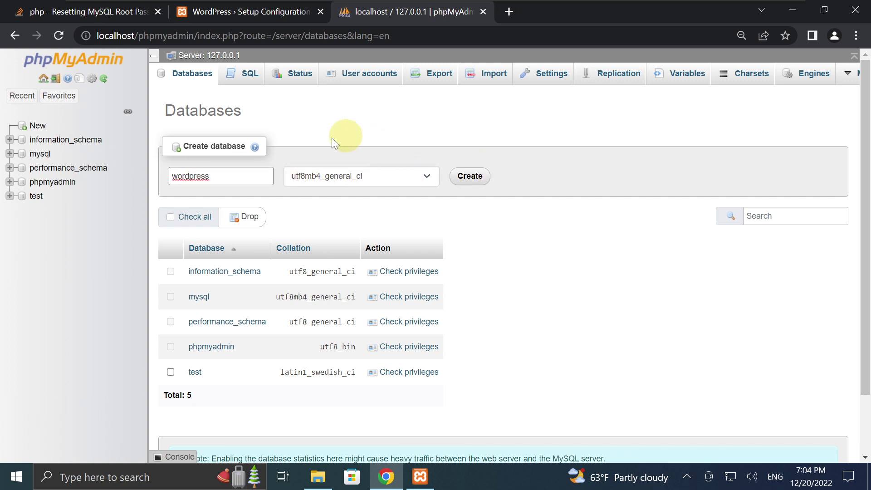
{"action": "left_click", "coordinate": [472, 180]}
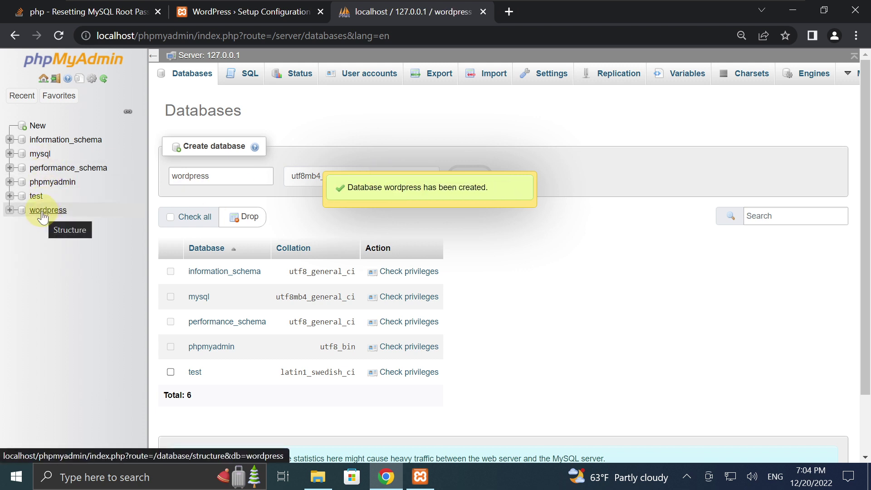
{"action": "left_click", "coordinate": [43, 214]}
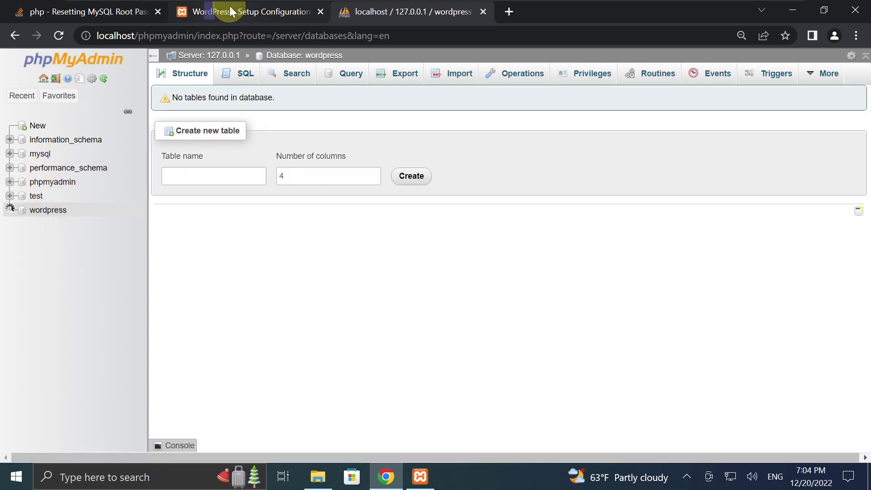
Recheck the wordpress database in phpMyAdmin, then resubmit the WordPress connection details.
{"action": "left_click", "coordinate": [230, 7]}
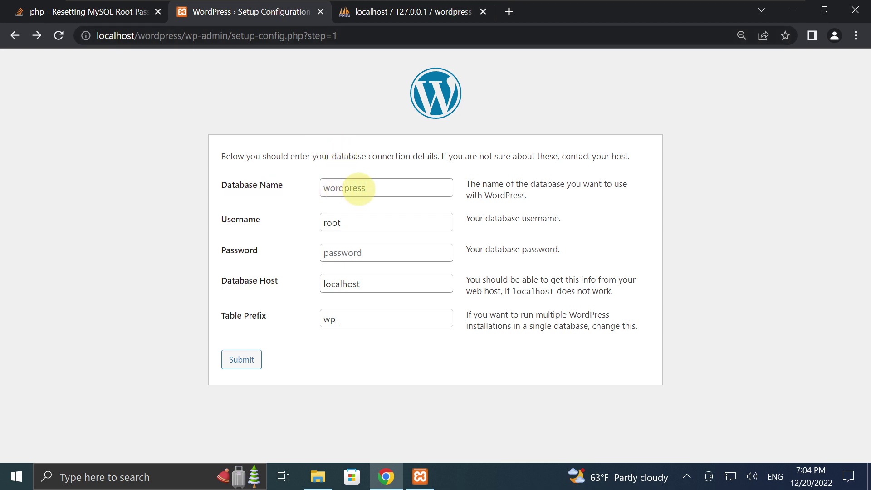
{"action": "left_click", "coordinate": [385, 10]}
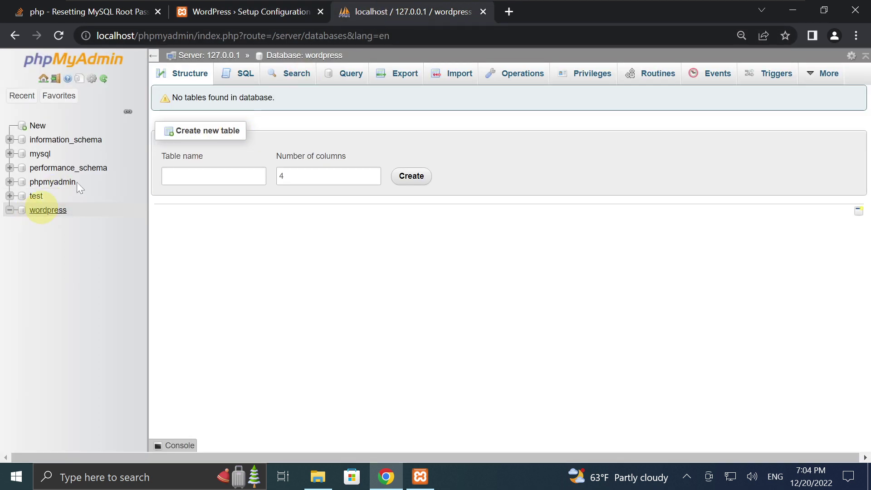
{"action": "left_click", "coordinate": [259, 8]}
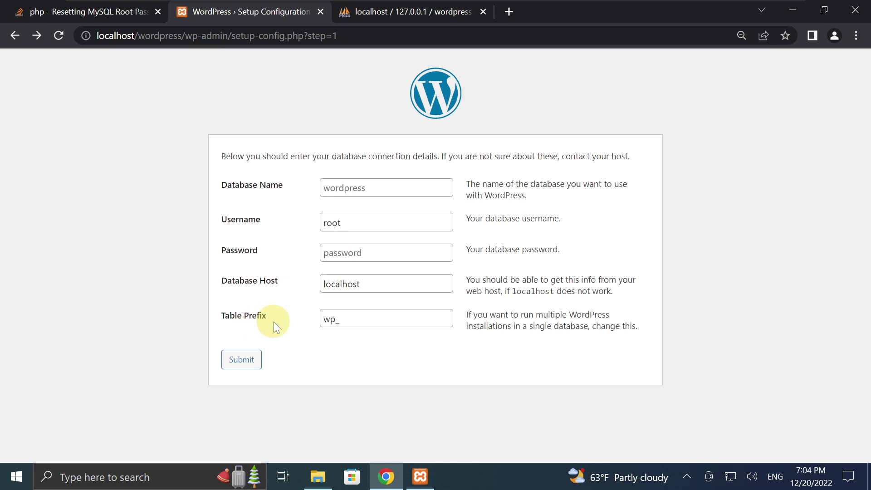
{"action": "left_click", "coordinate": [245, 360]}
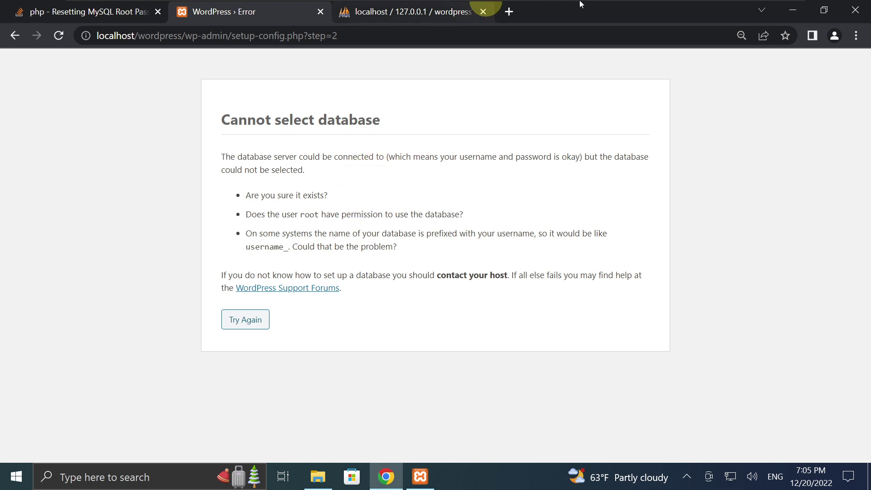
Leave the virtual machine for the host desktop, then restore it to full screen.
{"action": "mouse_move", "coordinate": [735, 10]}
{"action": "left_click", "coordinate": [763, 10]}
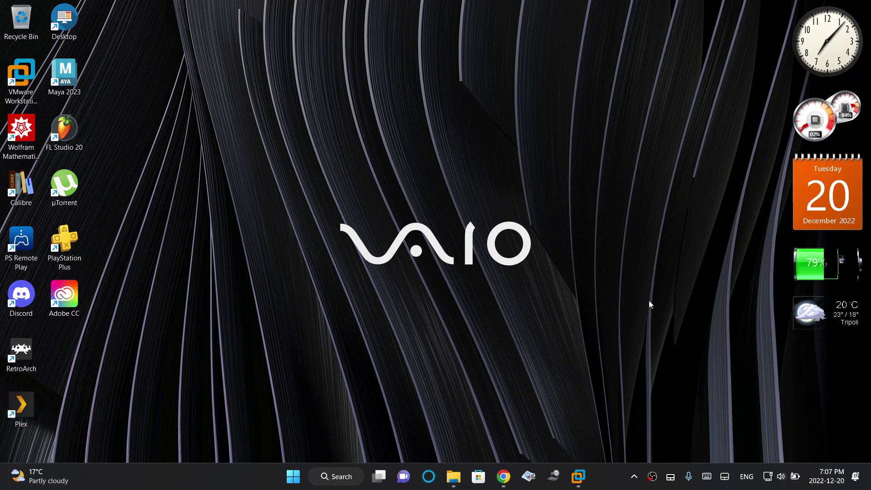
{"action": "mouse_move", "coordinate": [577, 476]}
{"action": "left_click", "coordinate": [608, 416]}
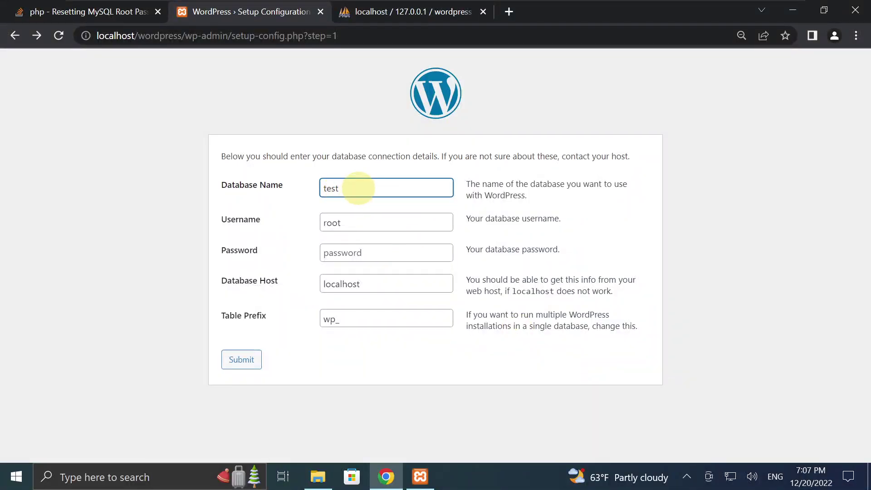
Change the Database Name to wordpress, submit, and start the WordPress installation.
{"action": "left_click_drag", "start_coordinate": [359, 188], "coordinate": [323, 188]}
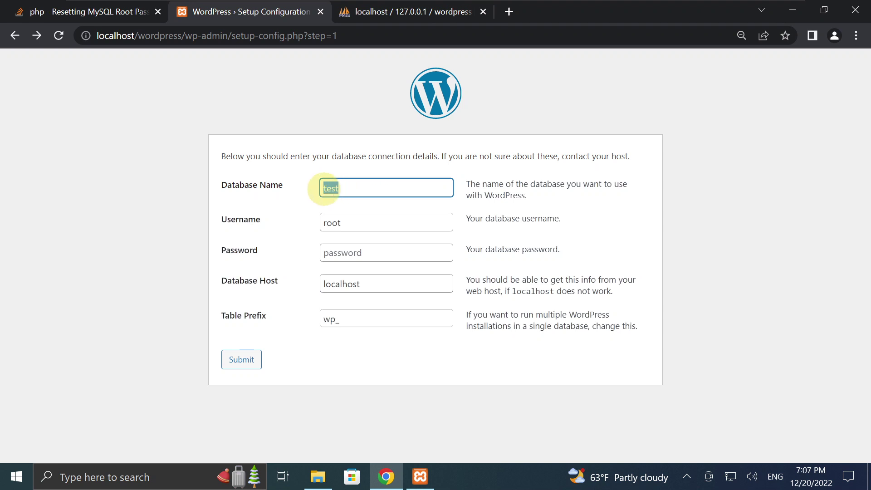
{"action": "type", "text": "wordpress"}
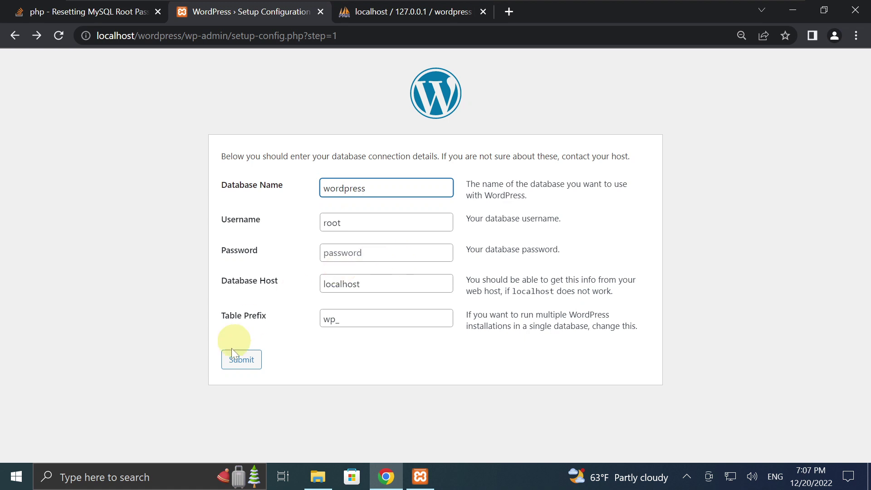
{"action": "left_click", "coordinate": [239, 363]}
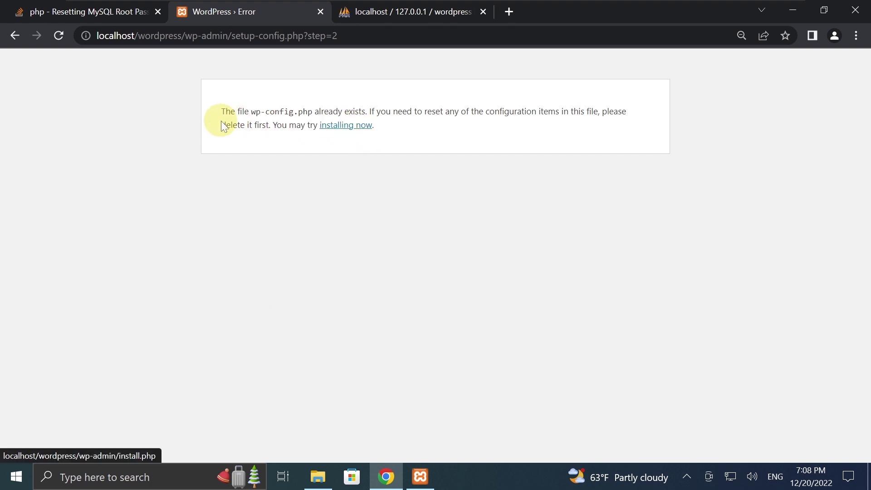
{"action": "left_click", "coordinate": [345, 130]}
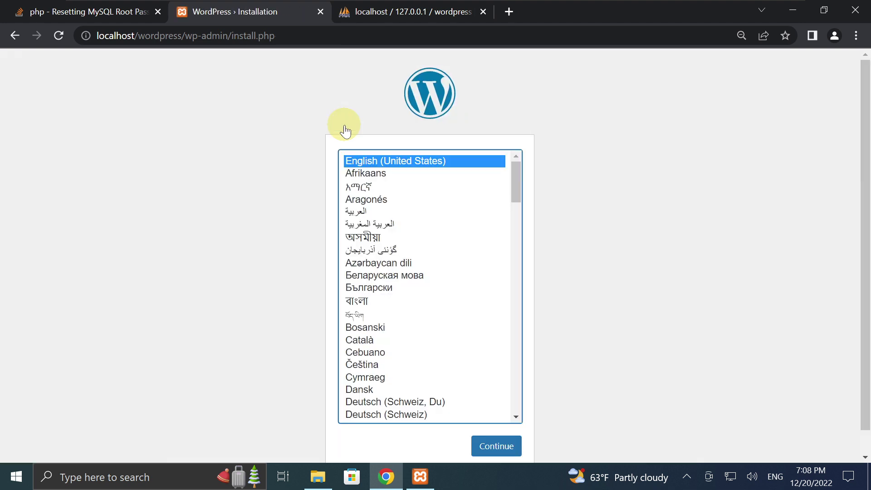
Choose English (United States), then enter the site title and admin username.
{"action": "left_click", "coordinate": [499, 446]}
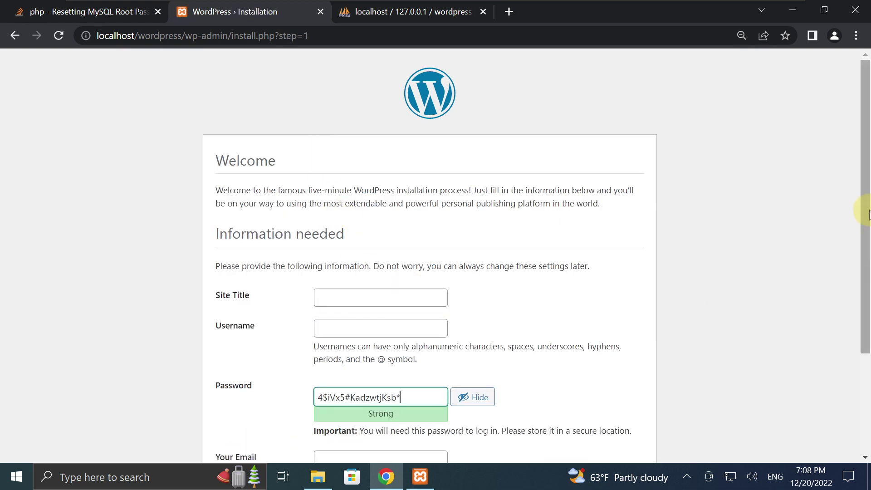
{"action": "left_click_drag", "start_coordinate": [866, 225], "coordinate": [866, 312]}
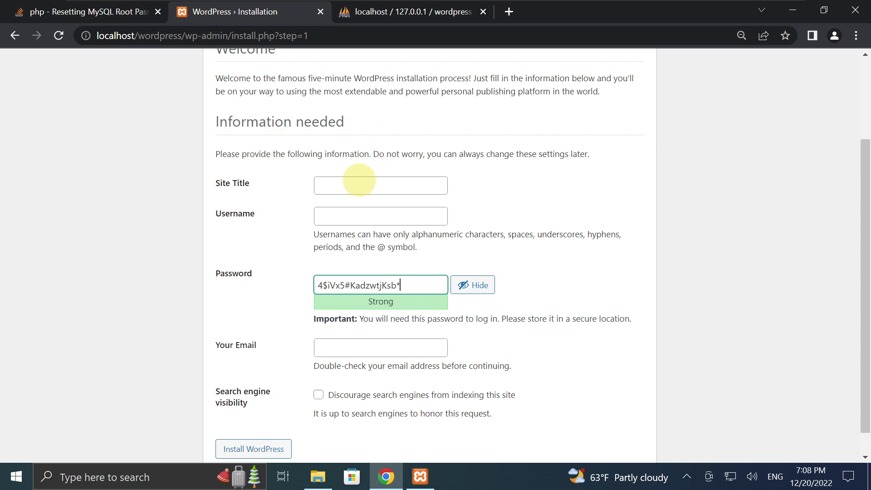
{"action": "left_click", "coordinate": [380, 181]}
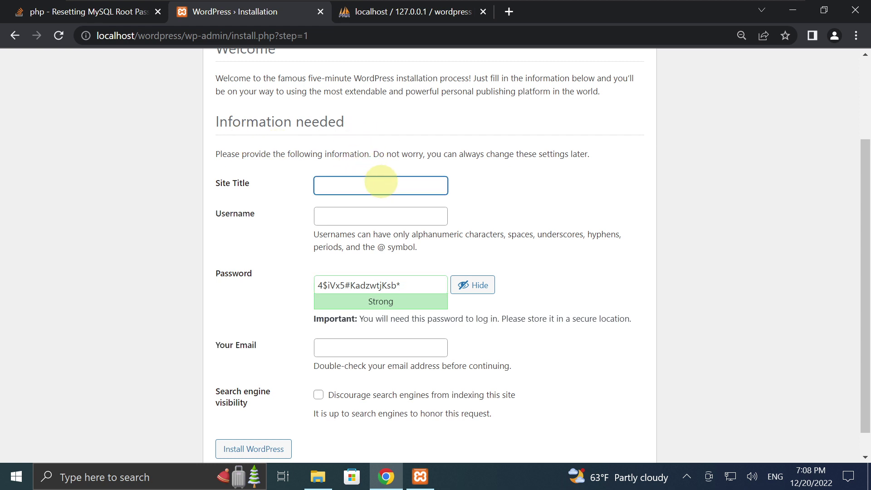
{"action": "type", "text": "Elhon"}
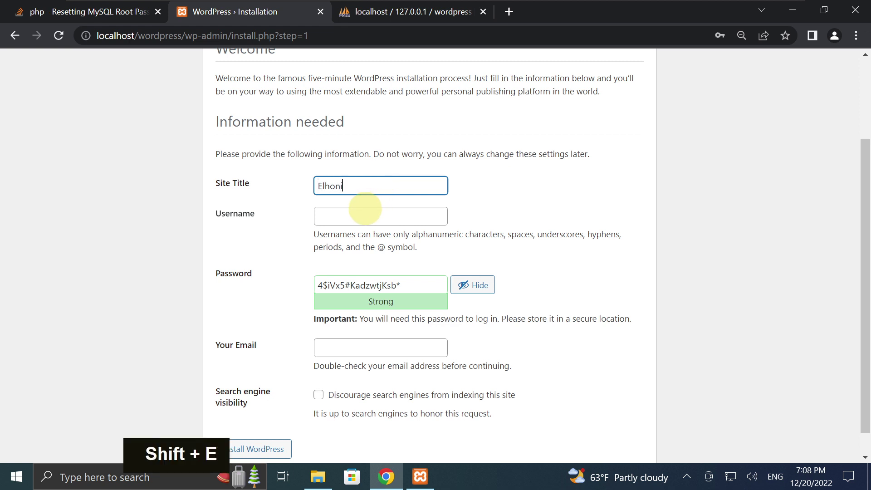
{"action": "left_click", "coordinate": [364, 210]}
{"action": "type", "text": "ahmad"}
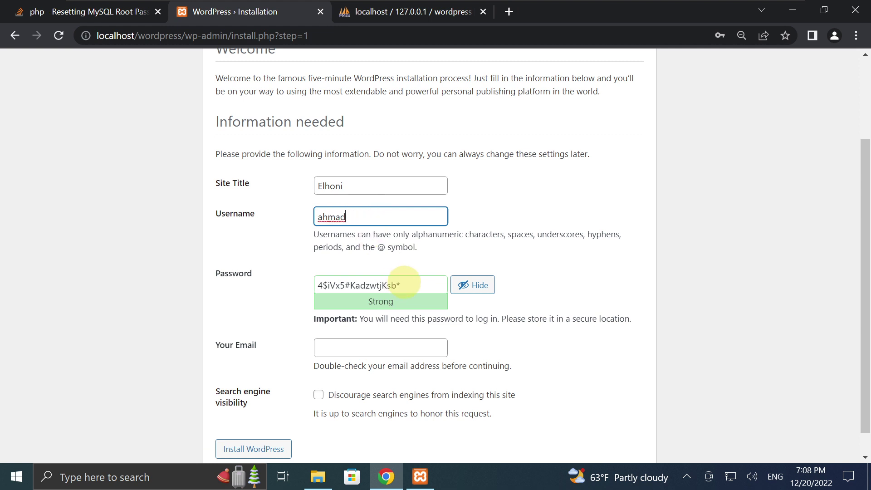
Replace the generated password with a weak one, confirm it, and submit without an email.
{"action": "left_click_drag", "start_coordinate": [418, 285], "coordinate": [310, 285]}
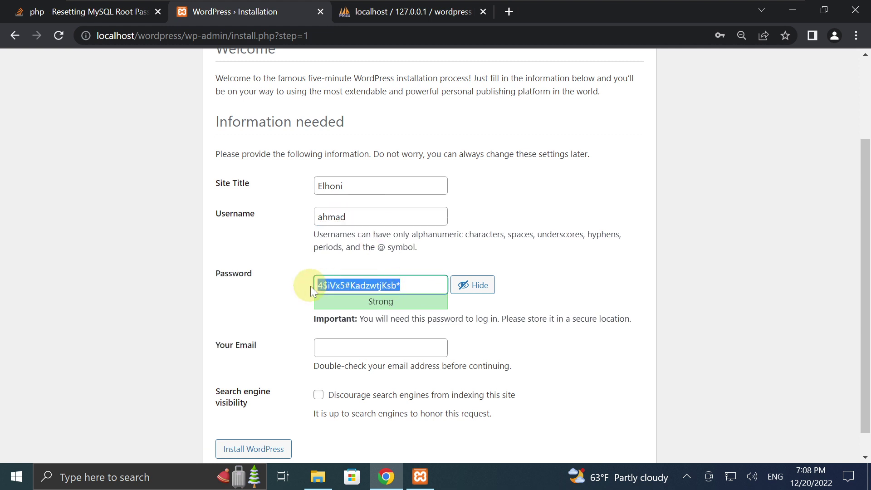
{"action": "type", "text": "1234"}
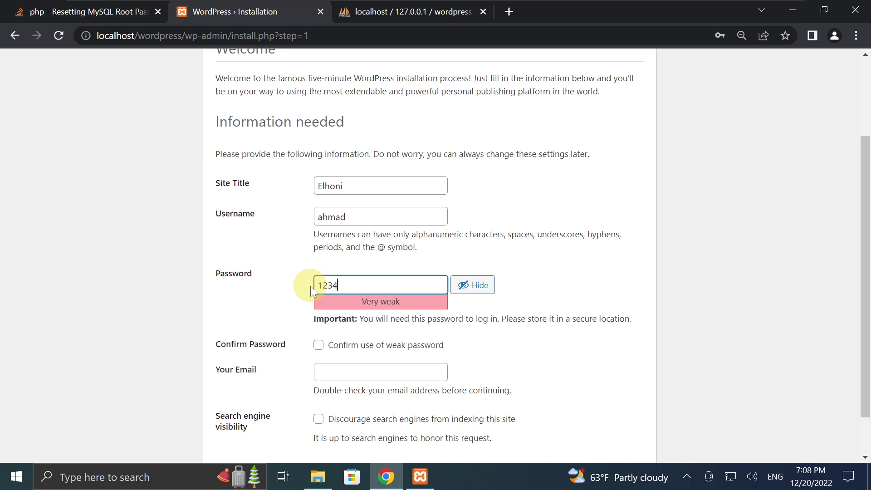
{"action": "left_click", "coordinate": [318, 346]}
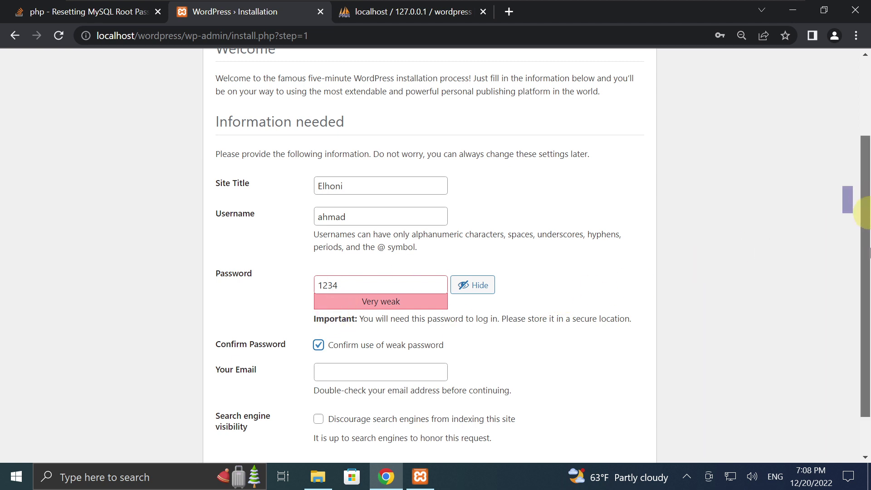
{"action": "scroll", "coordinate": [856, 272], "scroll_direction": "down", "scroll_amount": 1}
{"action": "left_click", "coordinate": [410, 321]}
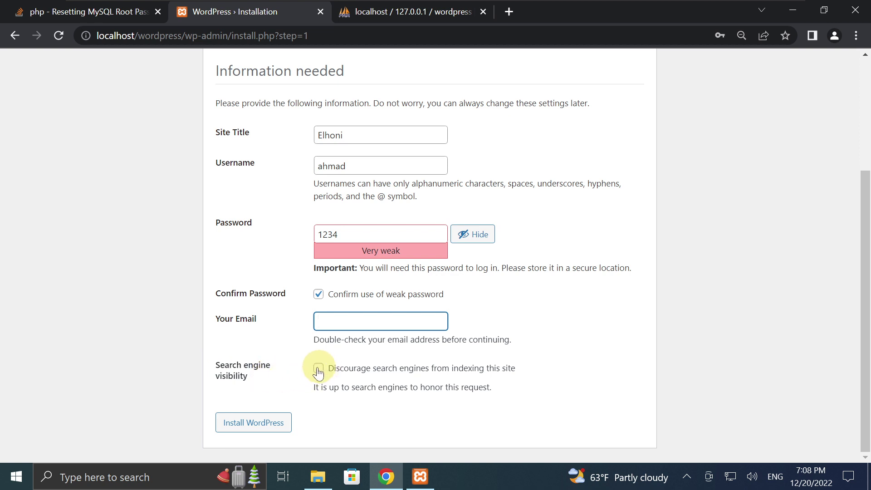
{"action": "left_click", "coordinate": [268, 424]}
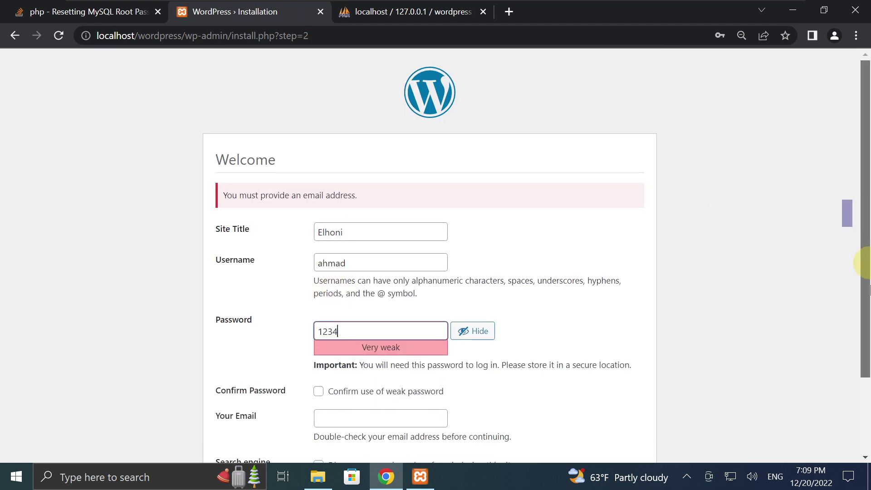
Enter the admin's email address, reconfirm the weak password, and resubmit Install WordPress.
{"action": "scroll", "coordinate": [864, 263], "scroll_direction": "down", "scroll_amount": 2}
{"action": "left_click", "coordinate": [356, 321]}
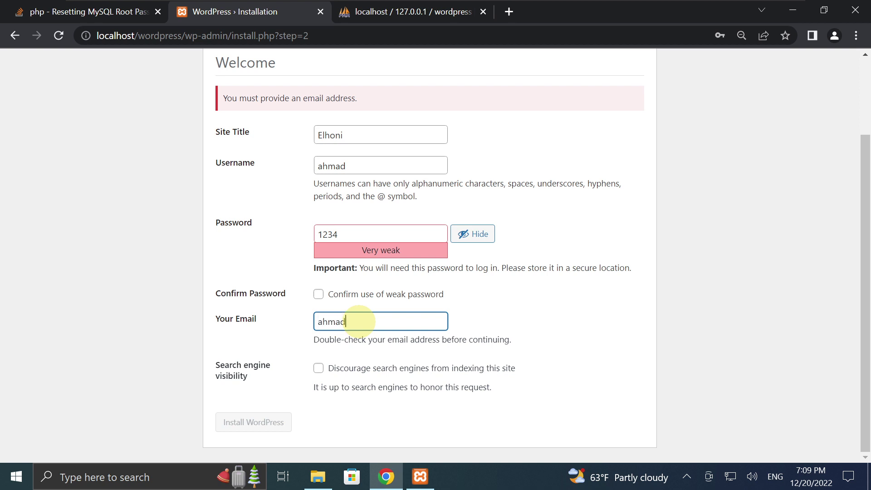
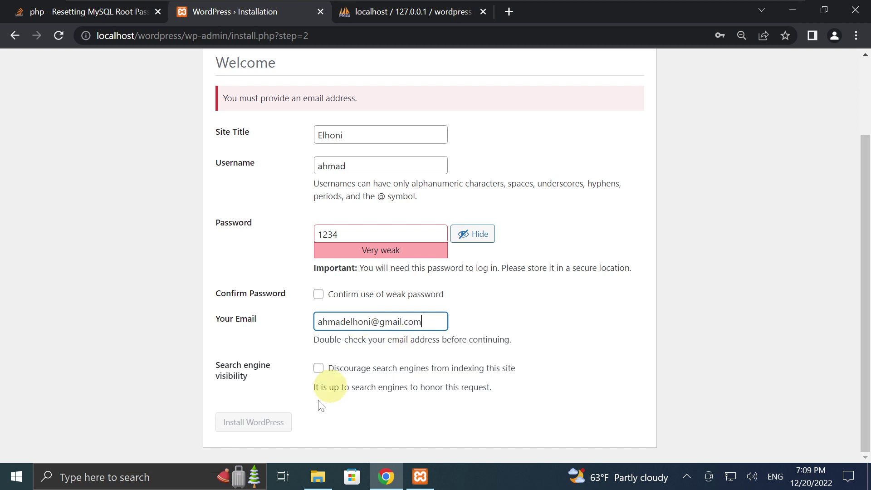
{"action": "left_click", "coordinate": [319, 295]}
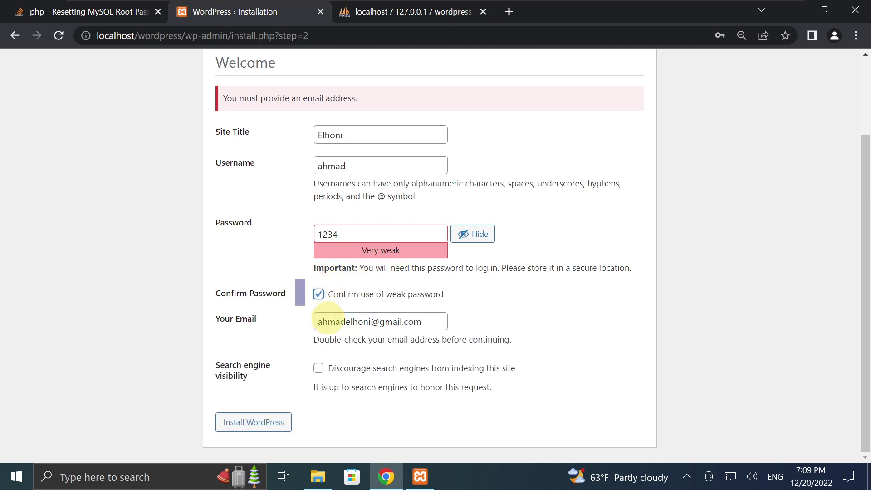
{"action": "left_click", "coordinate": [267, 426]}
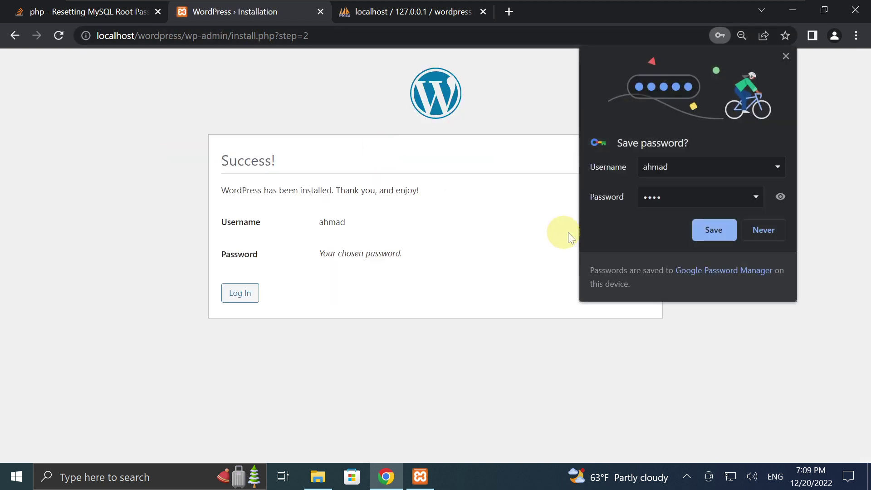
Dismiss Chrome's save-password and breach popups and go to the WordPress login page.
{"action": "left_click", "coordinate": [701, 230]}
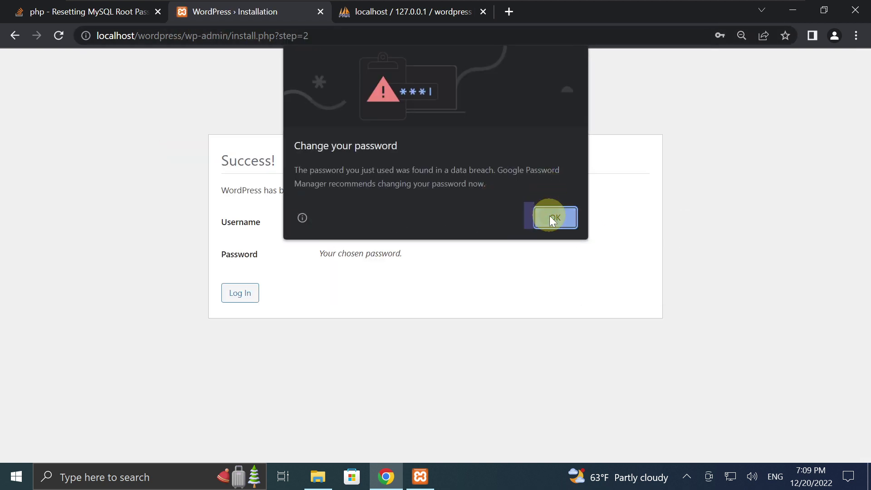
{"action": "left_click", "coordinate": [552, 218]}
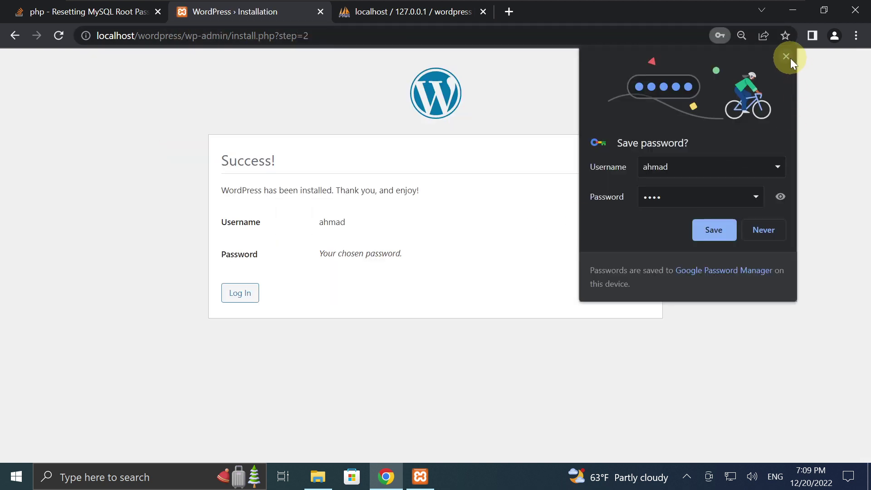
{"action": "left_click", "coordinate": [789, 57]}
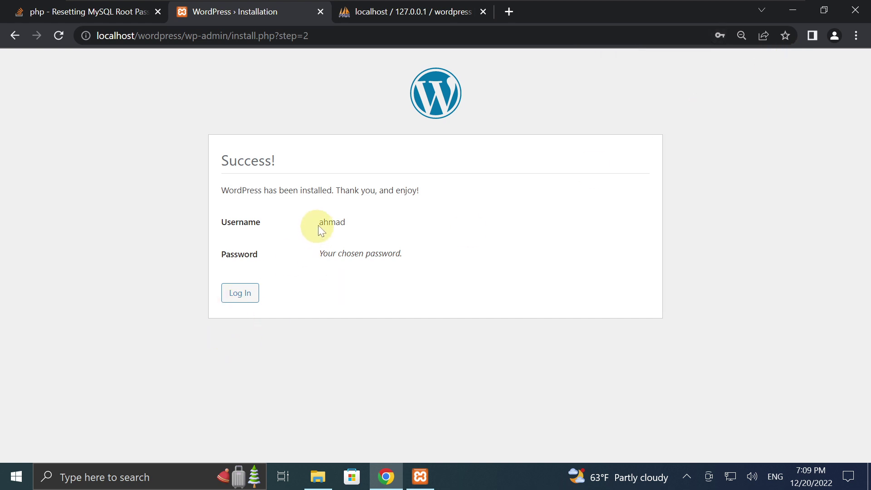
{"action": "left_click", "coordinate": [247, 298]}
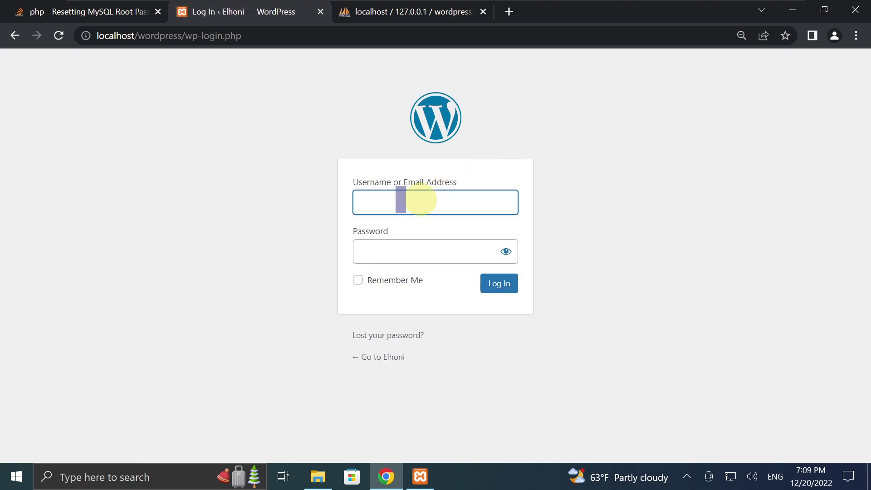
Sign in with the admin username and password, with Remember Me ticked.
{"action": "type", "text": "ahmad"}
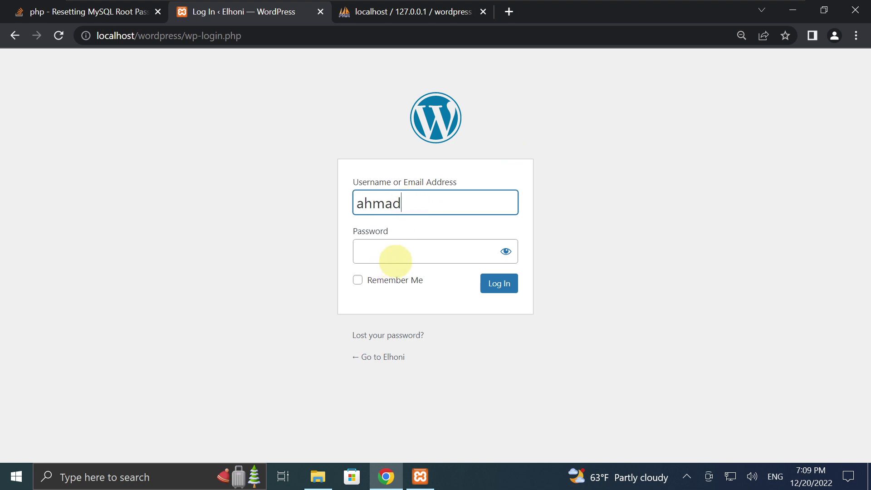
{"action": "left_click", "coordinate": [405, 253]}
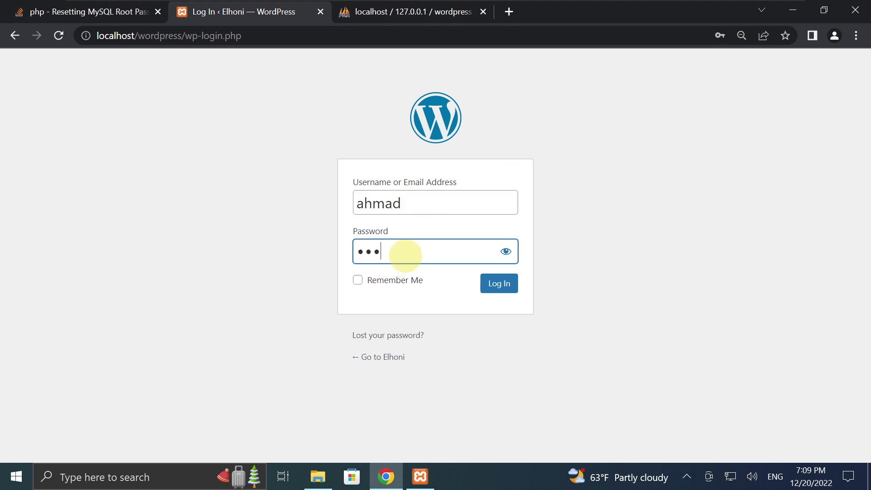
{"action": "left_click", "coordinate": [358, 281]}
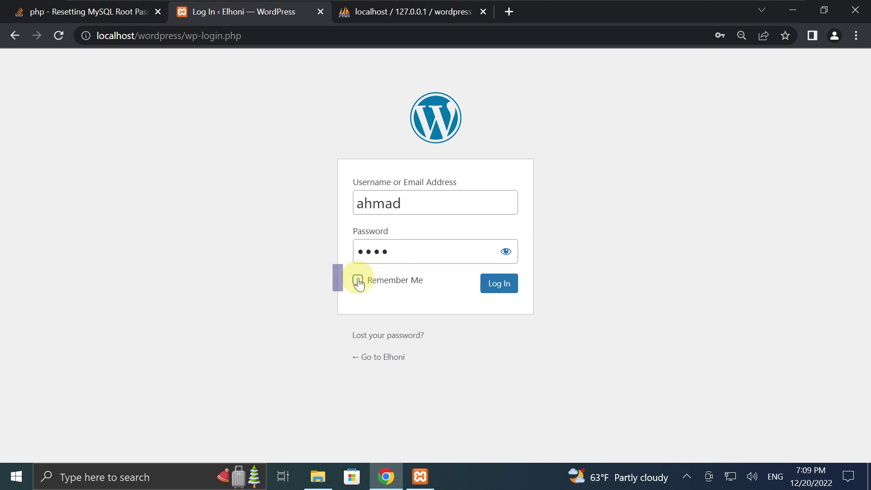
{"action": "left_click", "coordinate": [499, 284]}
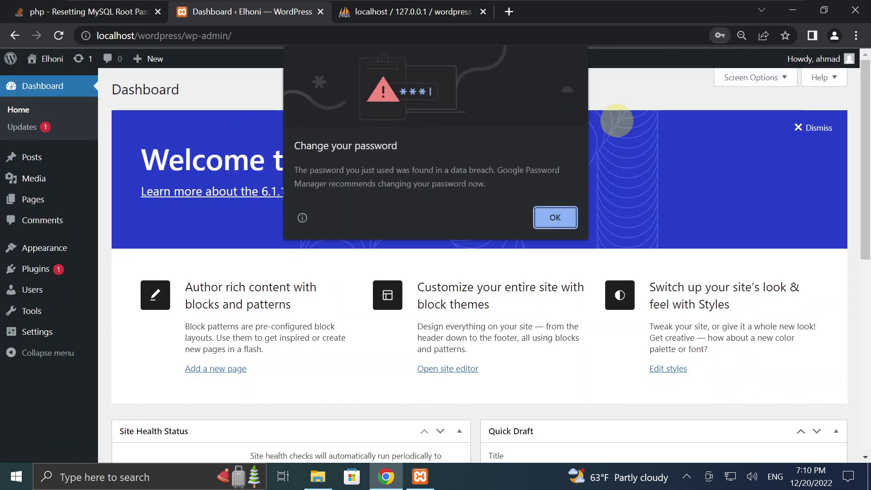
Dismiss Chrome's breach and save-password prompts and view Dashboard > Updates showing version 6.1.1.
{"action": "left_click", "coordinate": [554, 217]}
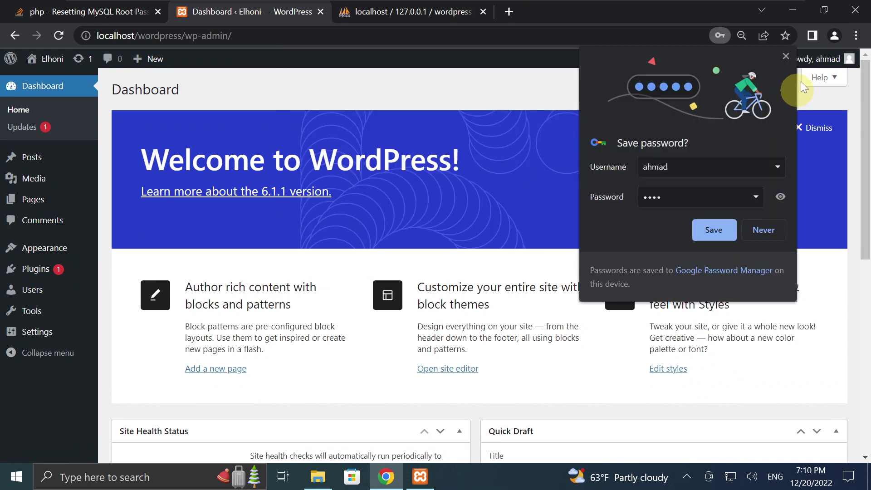
{"action": "left_click", "coordinate": [786, 56]}
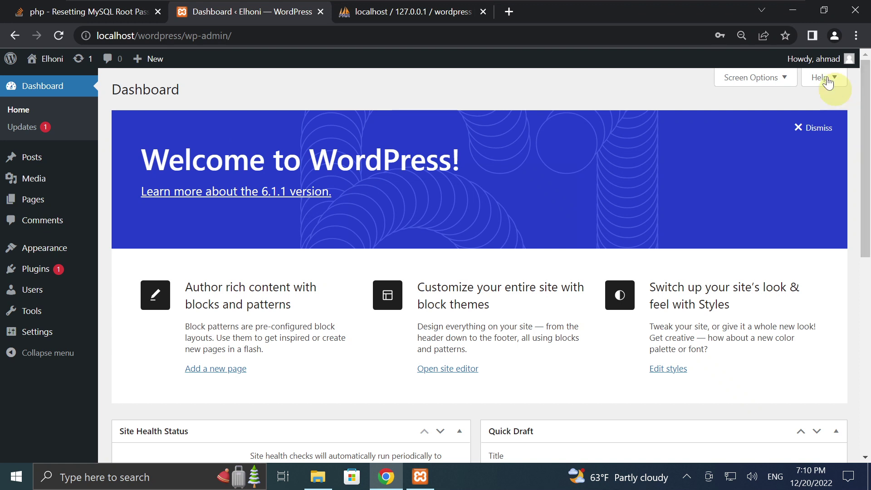
{"action": "mouse_move", "coordinate": [816, 59]}
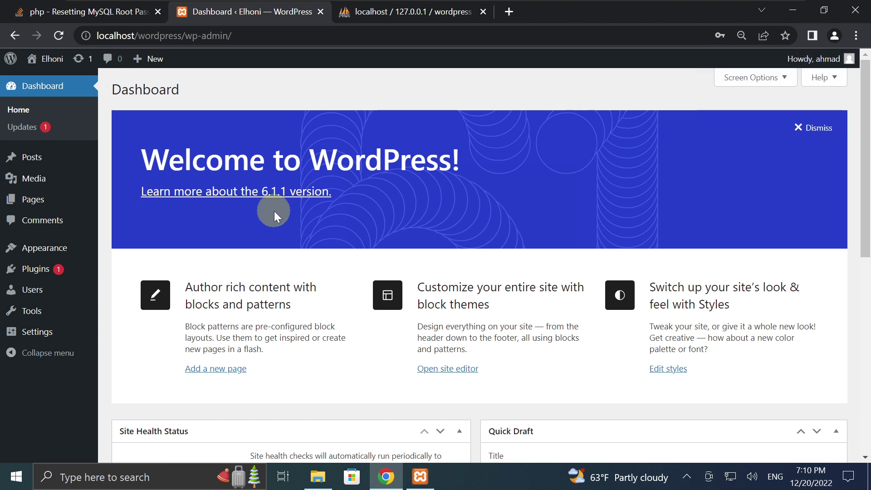
{"action": "left_click", "coordinate": [30, 131]}
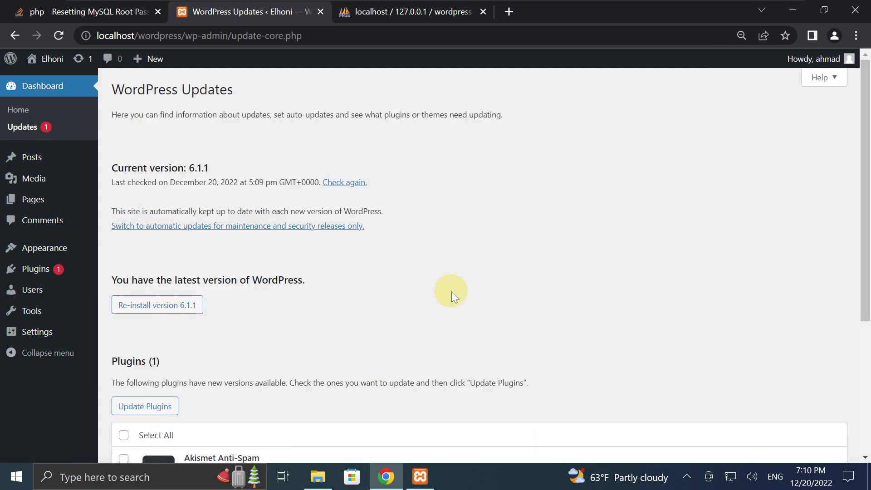
{"action": "mouse_move", "coordinate": [865, 263]}
{"action": "left_mouse_down"}
{"action": "mouse_move", "coordinate": [865, 394]}
{"action": "mouse_move", "coordinate": [865, 247]}
{"action": "left_mouse_up"}
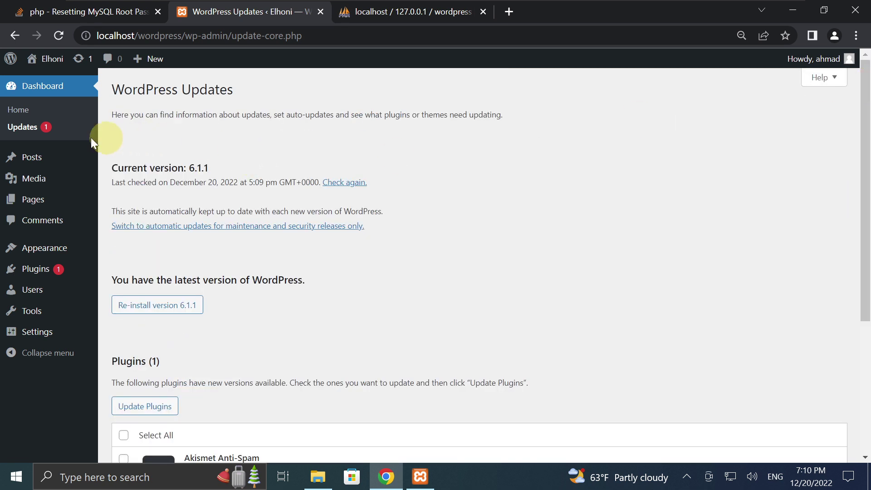
Go back to Dashboard > Home and minimize the VMware guest to the host desktop.
{"action": "left_click", "coordinate": [16, 116]}
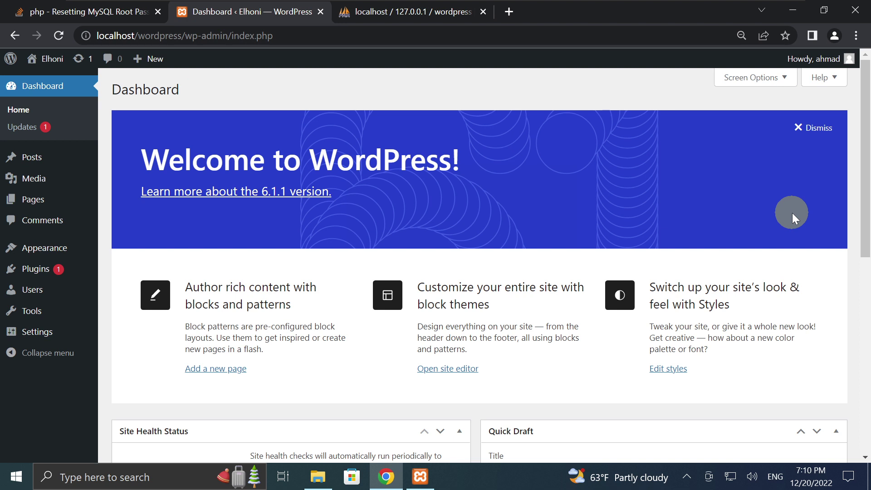
{"action": "mouse_move", "coordinate": [726, 14]}
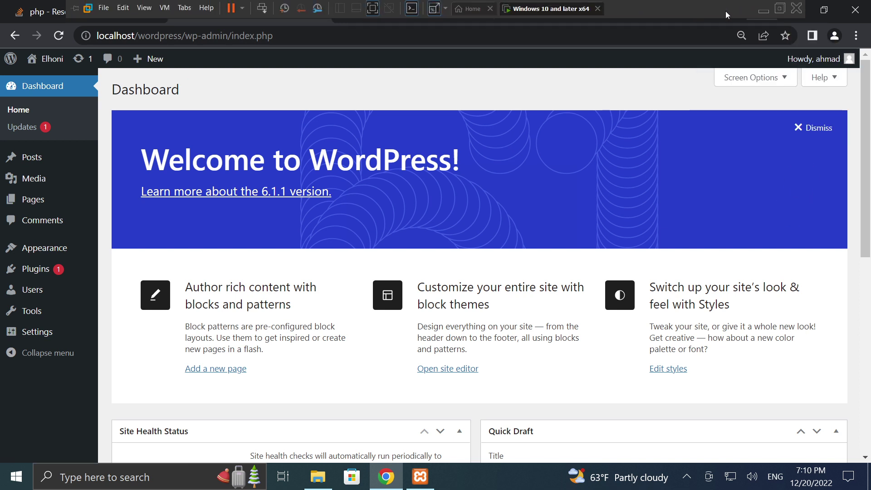
{"action": "left_click", "coordinate": [763, 10]}
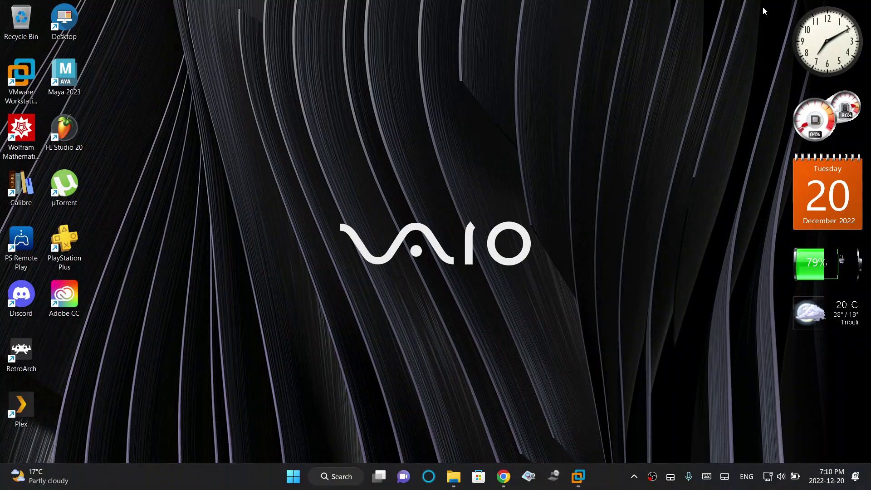